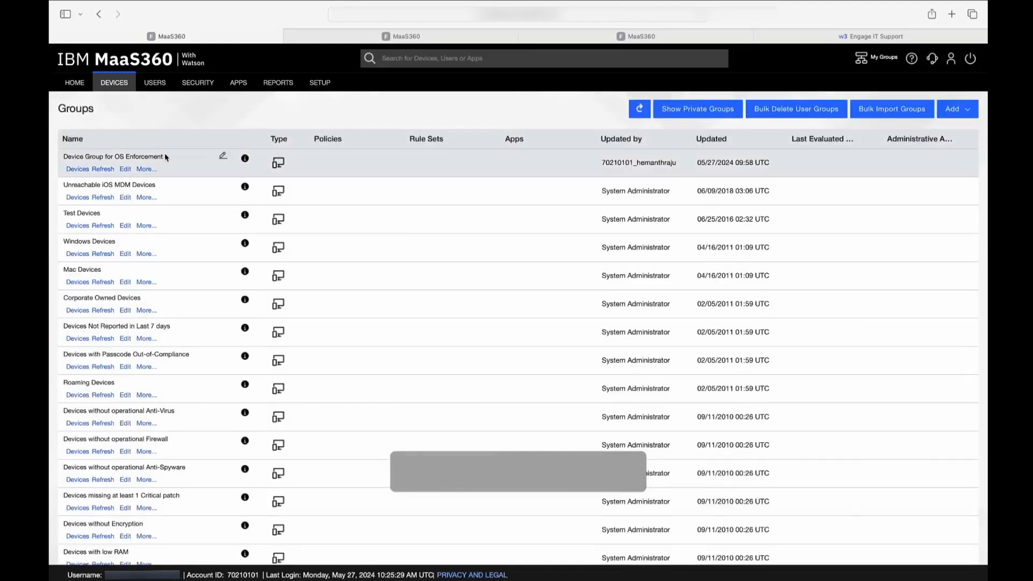
Step: Review the devices that belong to Device Group for OS Enforcement and return to the groups list
left_click_drag(164, 156, 60, 163)
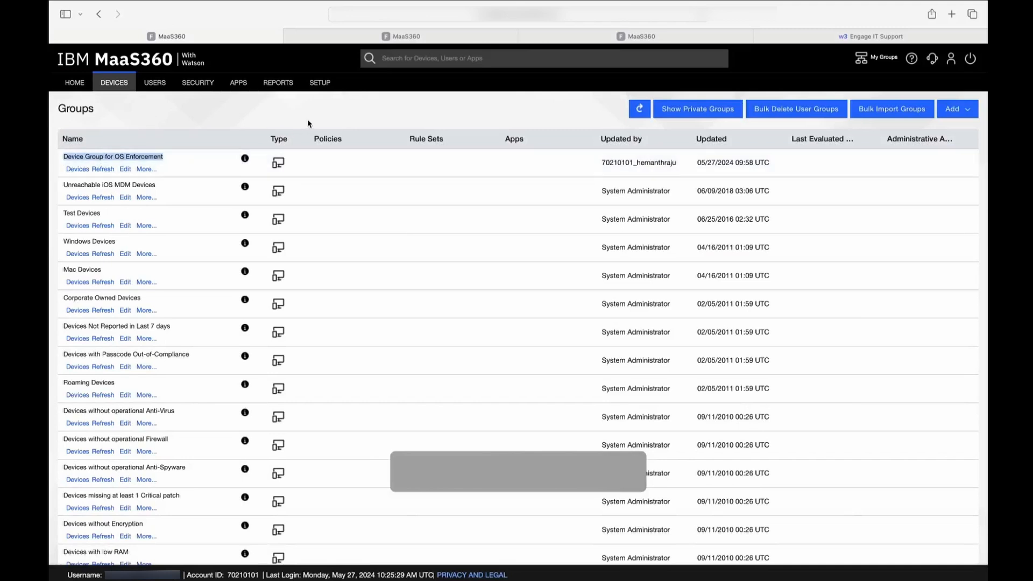
left_click(430, 40)
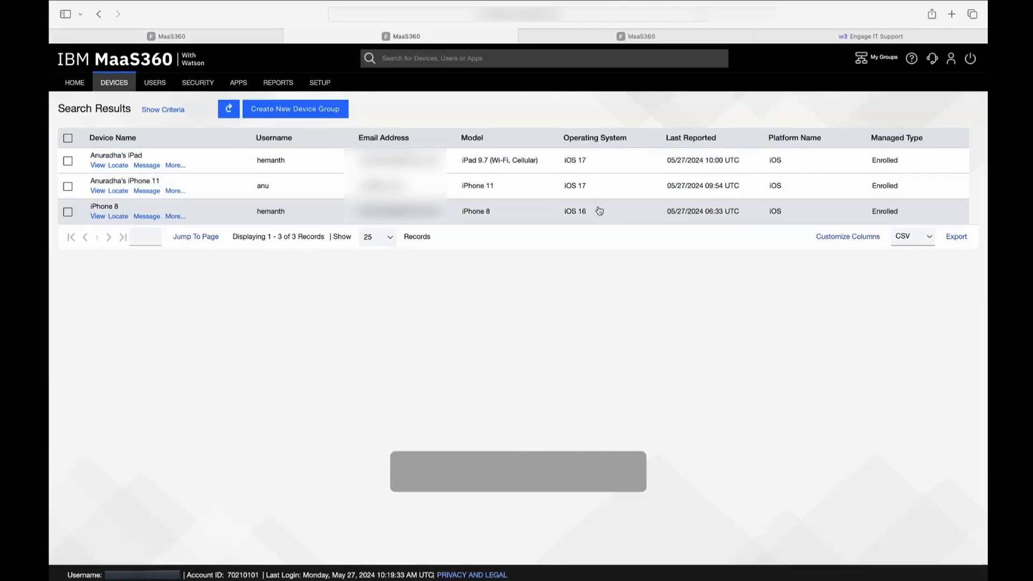
left_click(224, 37)
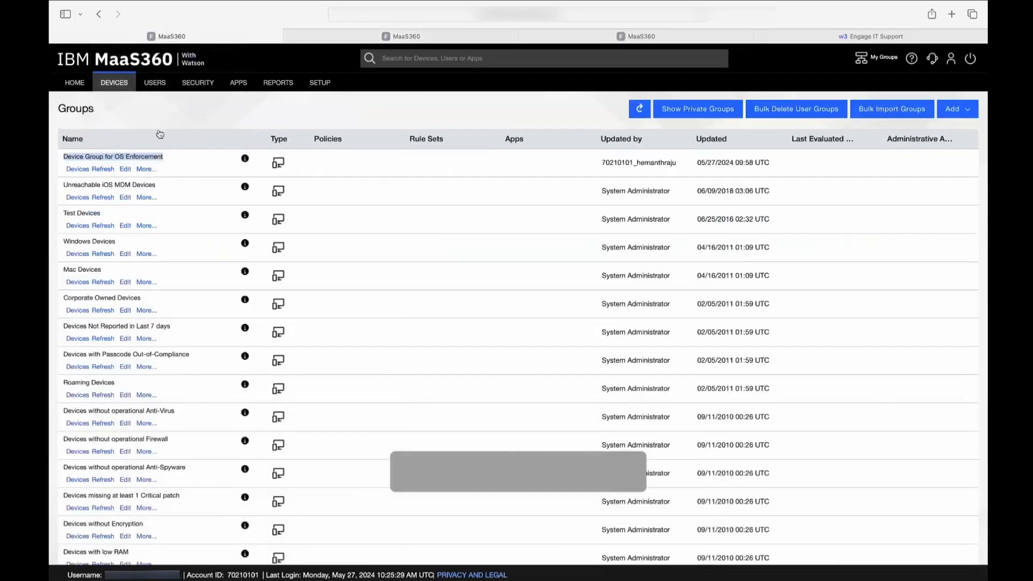
Step: Start the Push iOS Update action for Device Group for OS Enforcement
left_click(145, 169)
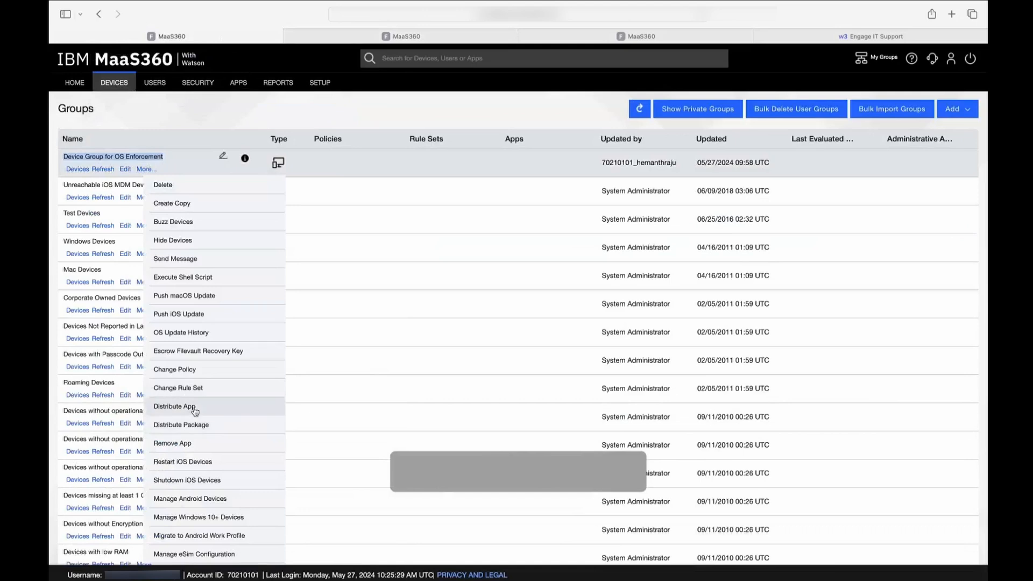
left_click(227, 318)
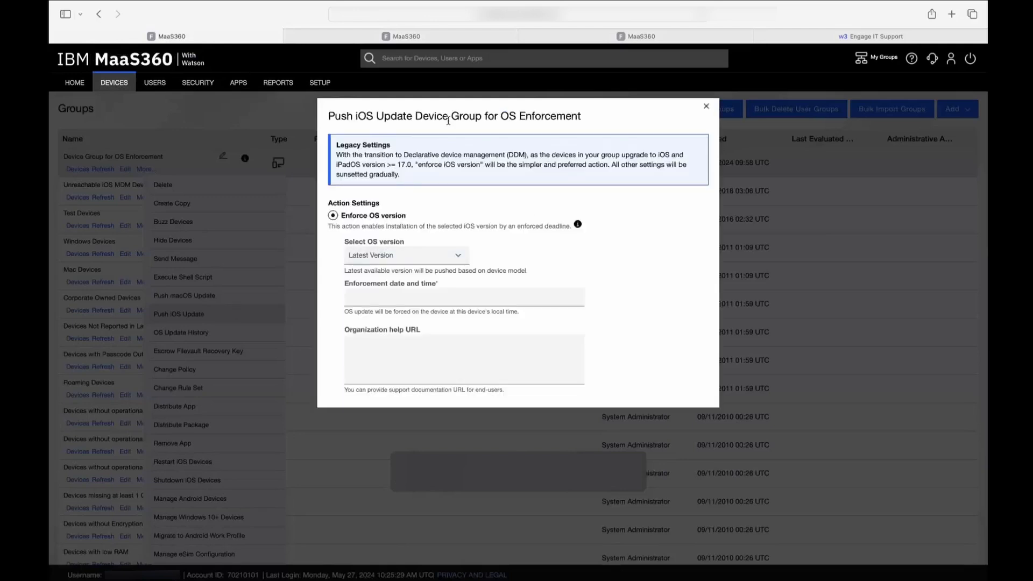
left_click_drag(329, 116, 586, 116)
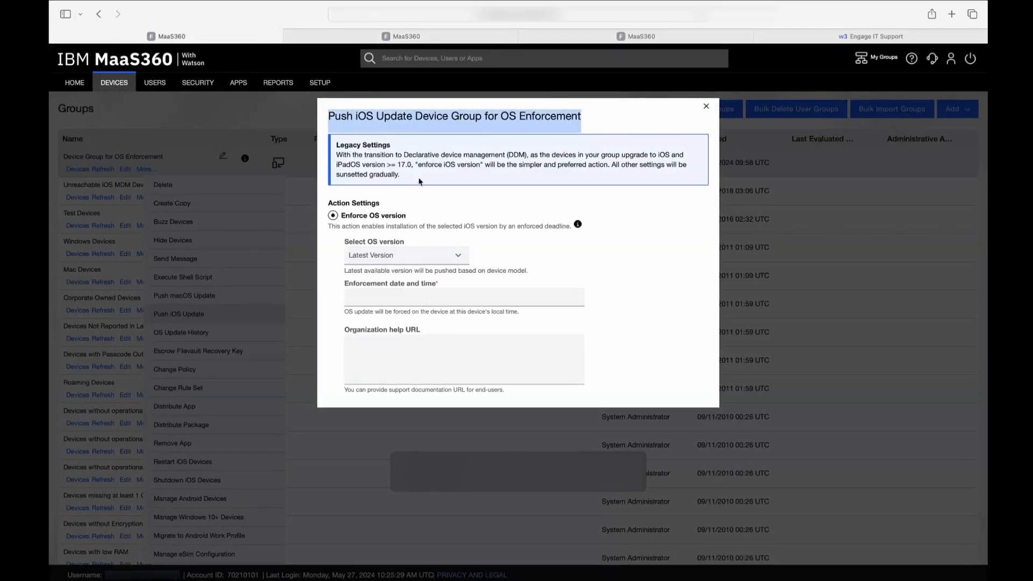
left_click(384, 218)
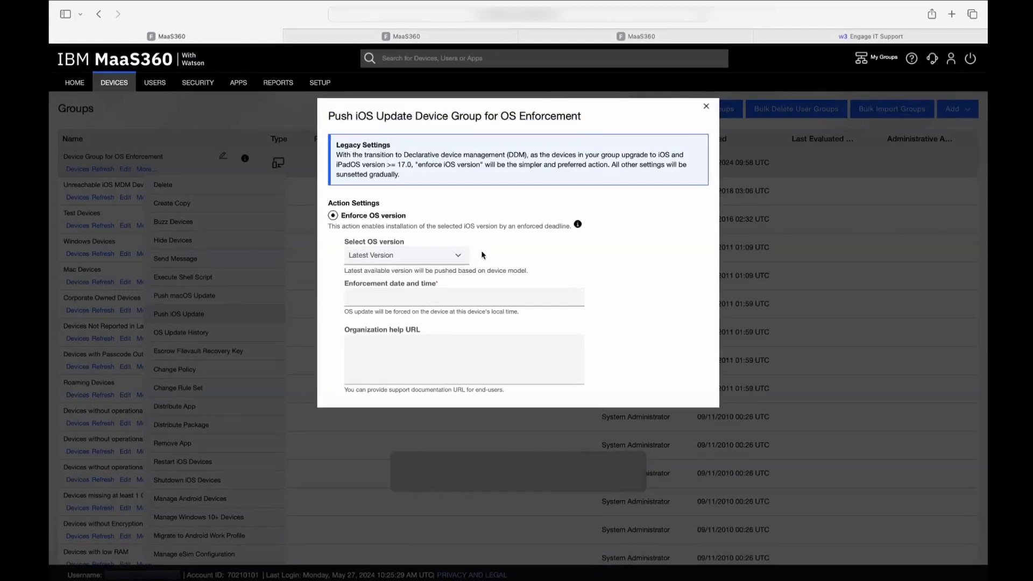
Step: Examine the Enforce OS version settings, including the offered OS versions, the enforcement date and time, and the organization help URL
scroll(567, 250, "down", 3)
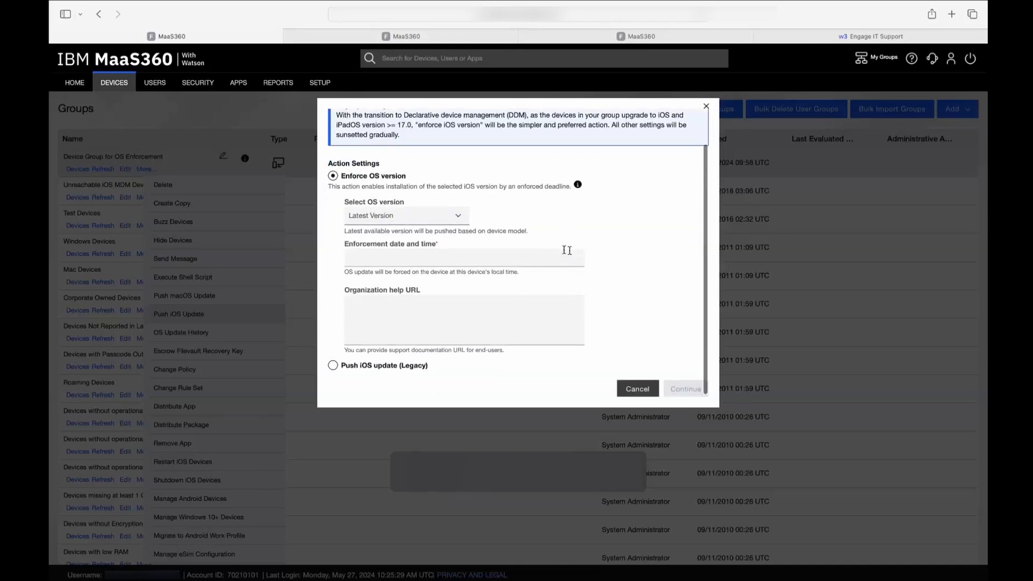
left_click(449, 218)
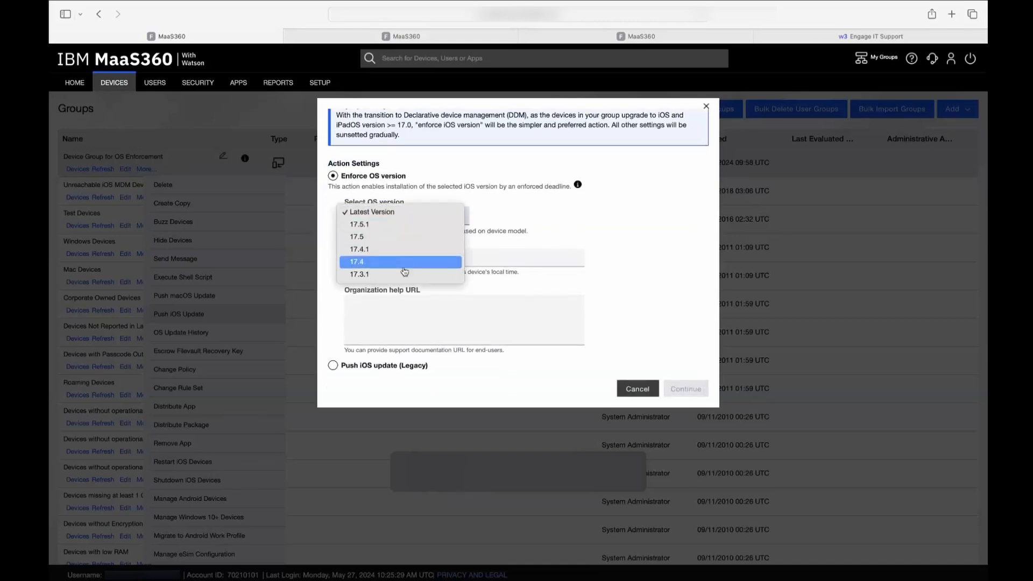
left_click(531, 218)
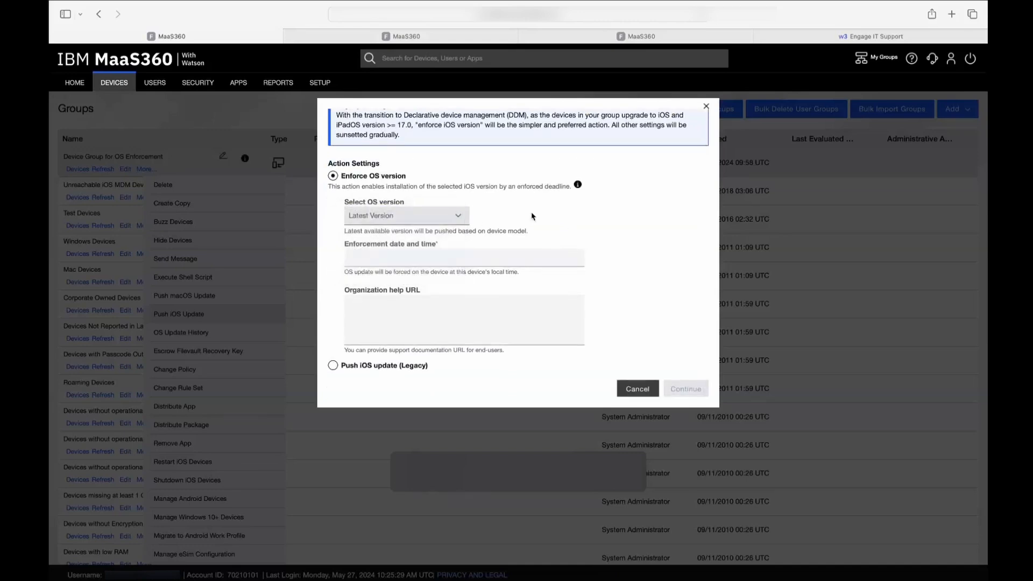
left_click(481, 259)
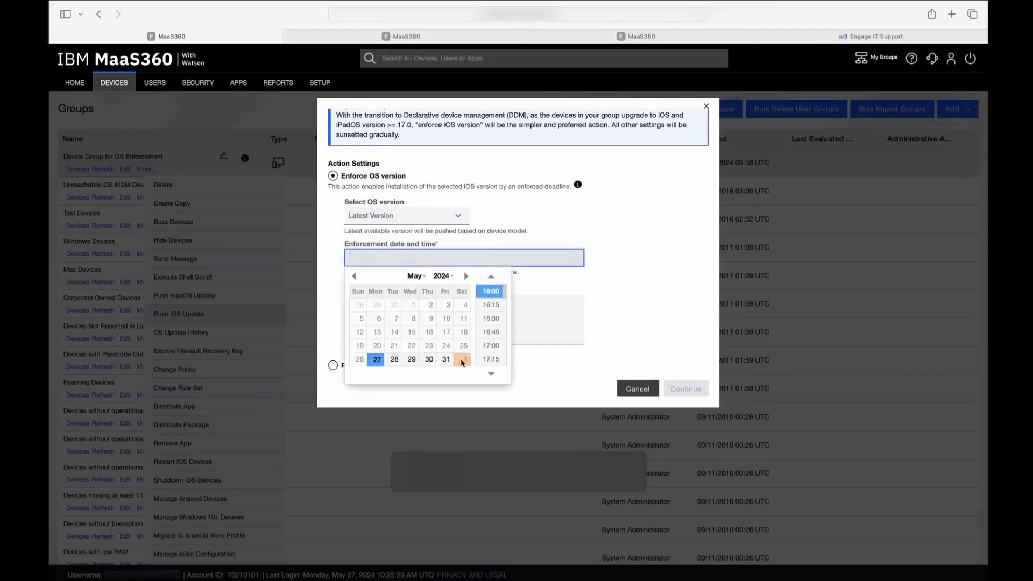
left_click(555, 235)
left_click(443, 305)
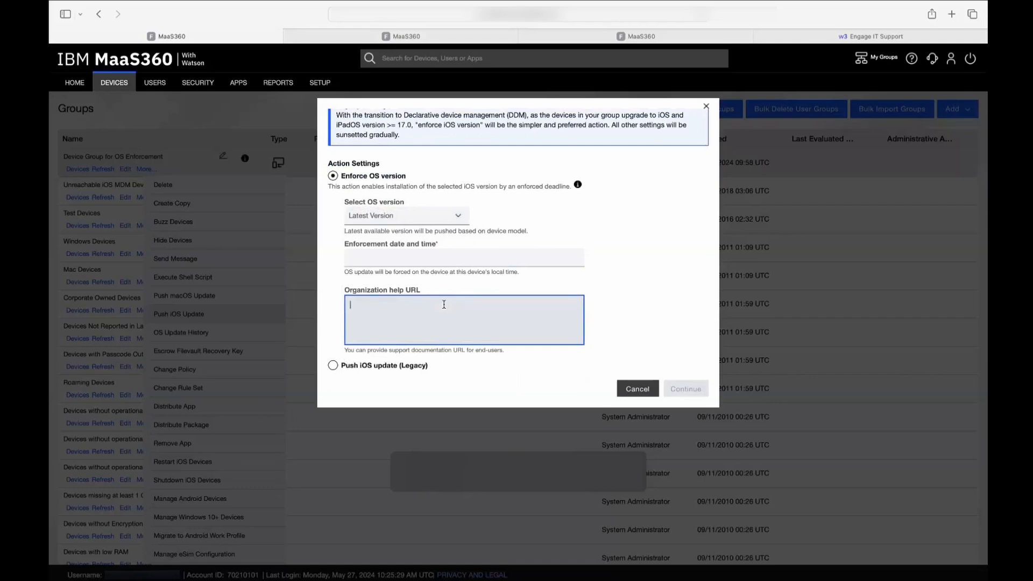
scroll(449, 307, "down", 1)
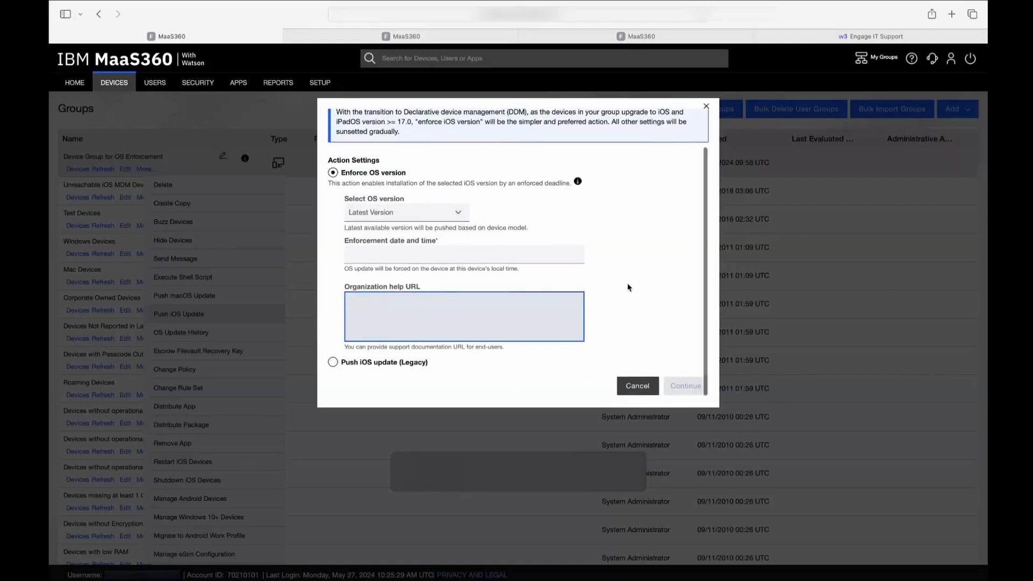
Step: Examine the Push iOS update (Legacy) options and the OS versions offered for them
left_click(333, 363)
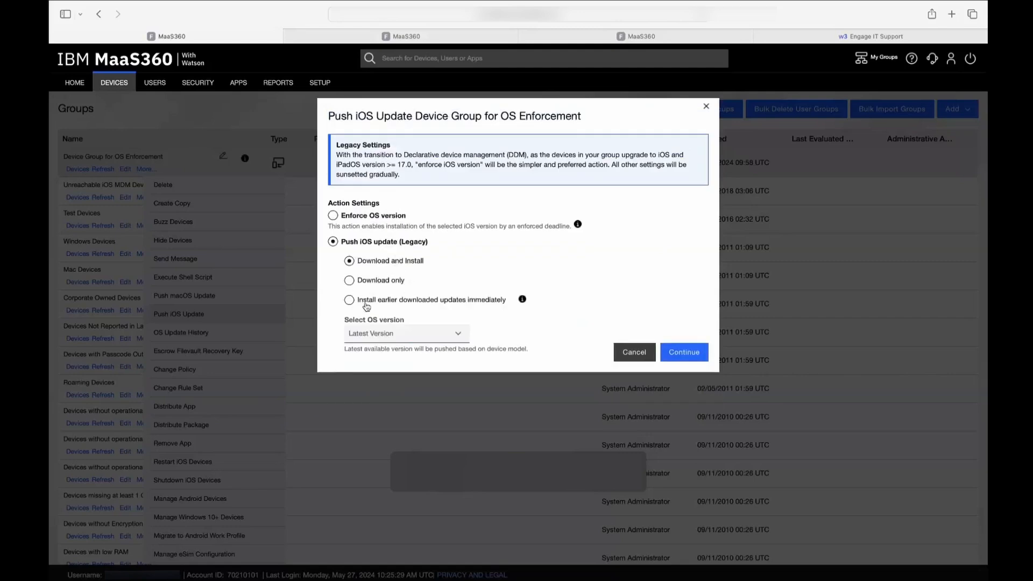
left_click(422, 334)
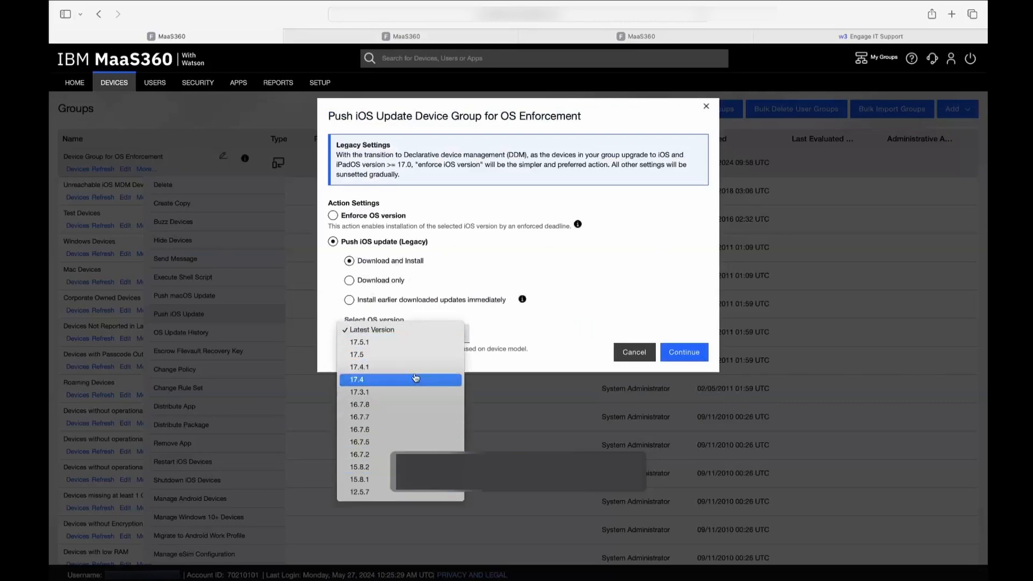
left_click(554, 279)
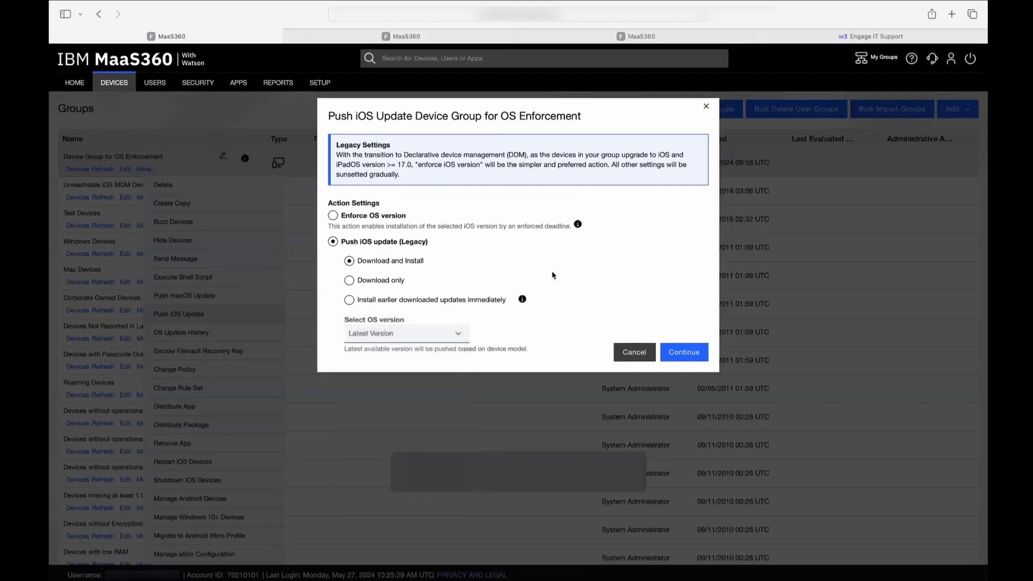
left_click(333, 218)
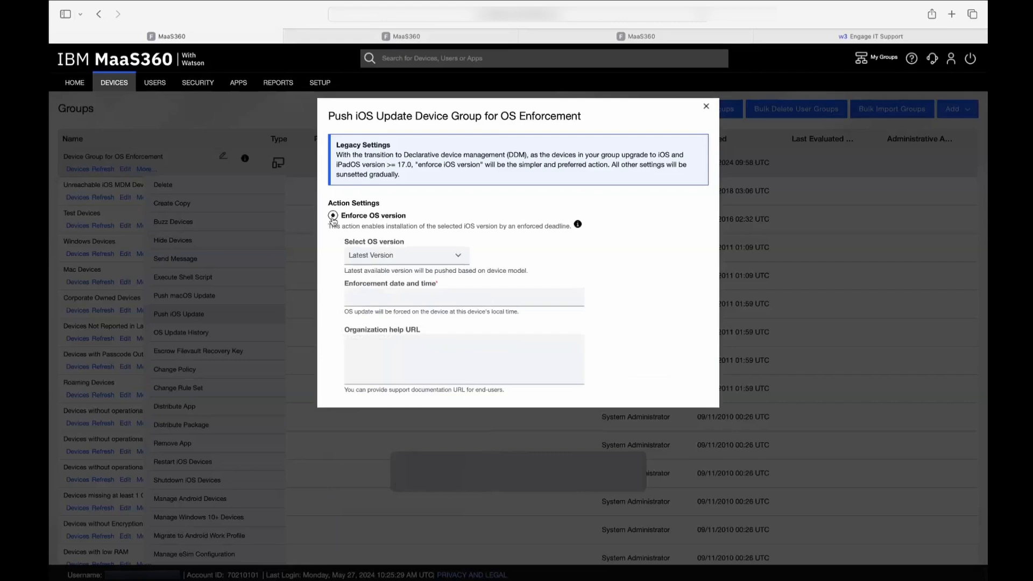
left_click(398, 260)
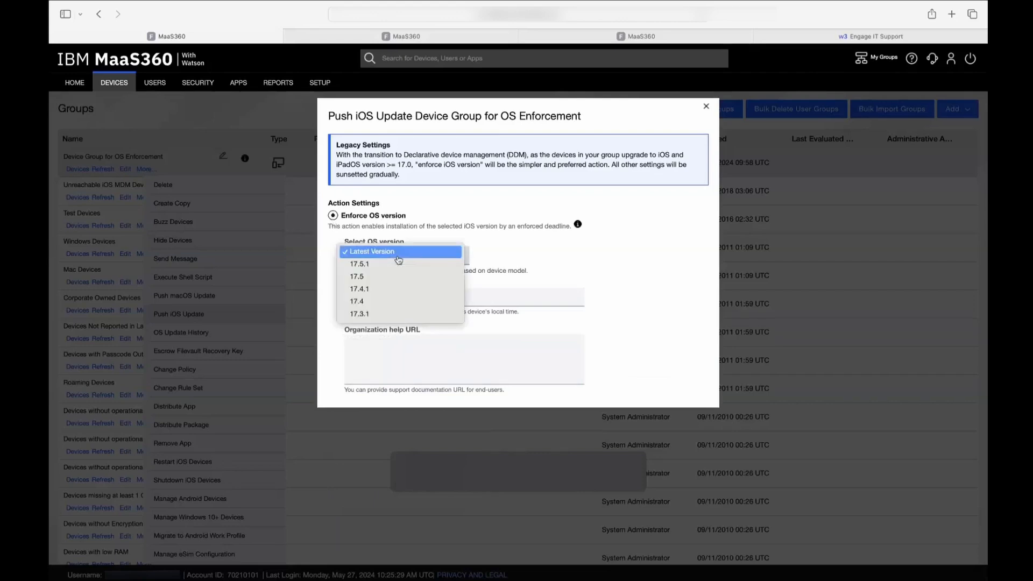
left_click(386, 306)
left_click(388, 307)
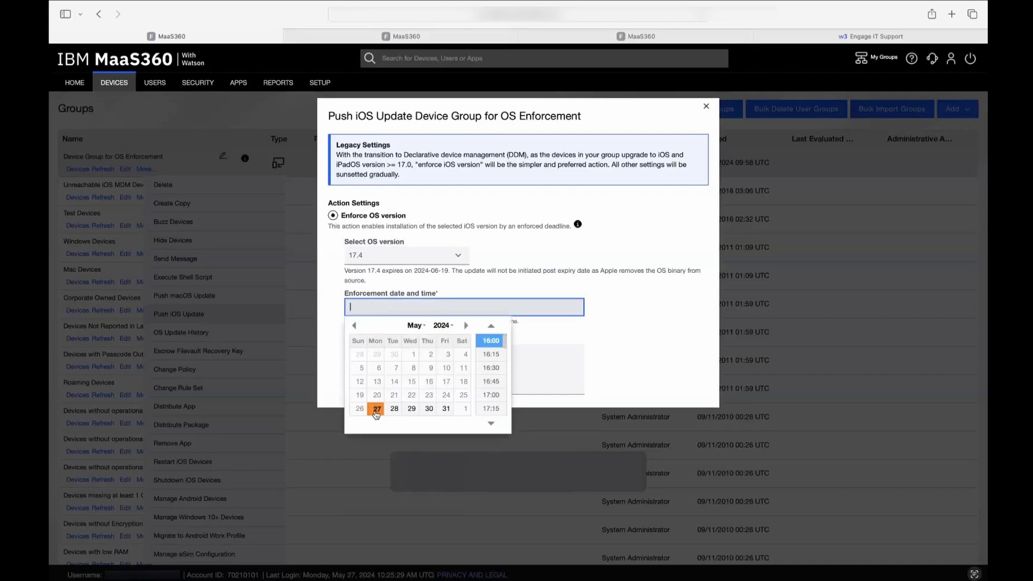
left_click(376, 411)
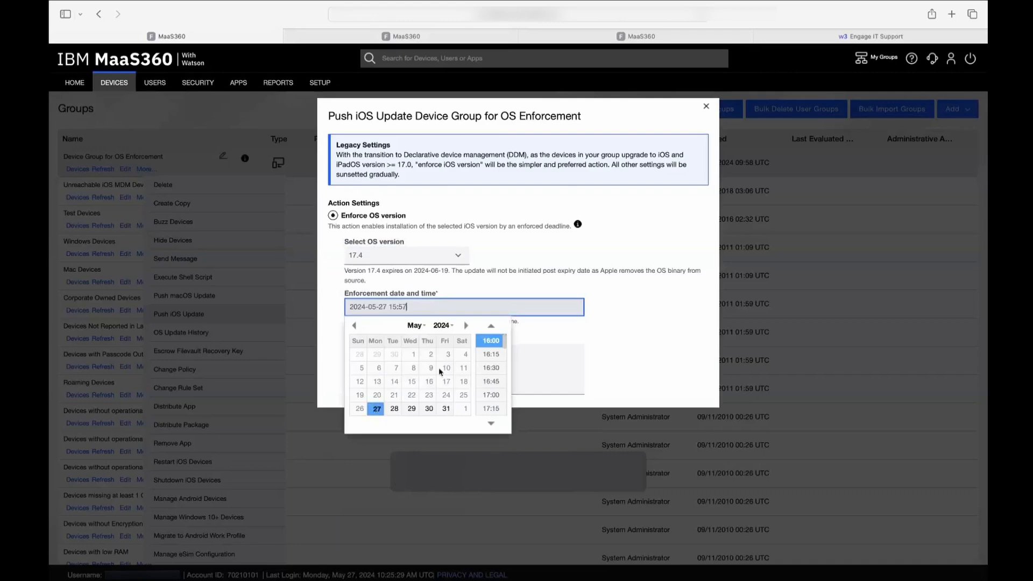
left_click(485, 370)
Step: Copy the address of the Engage IT Support page into the update's organization help URL
left_click(483, 367)
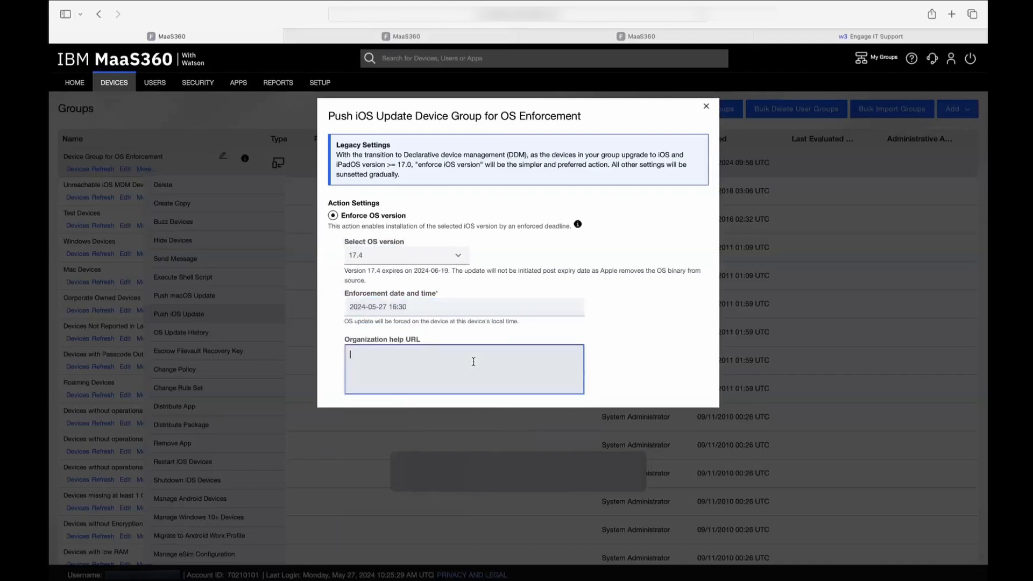
left_click(807, 38)
left_click(602, 20)
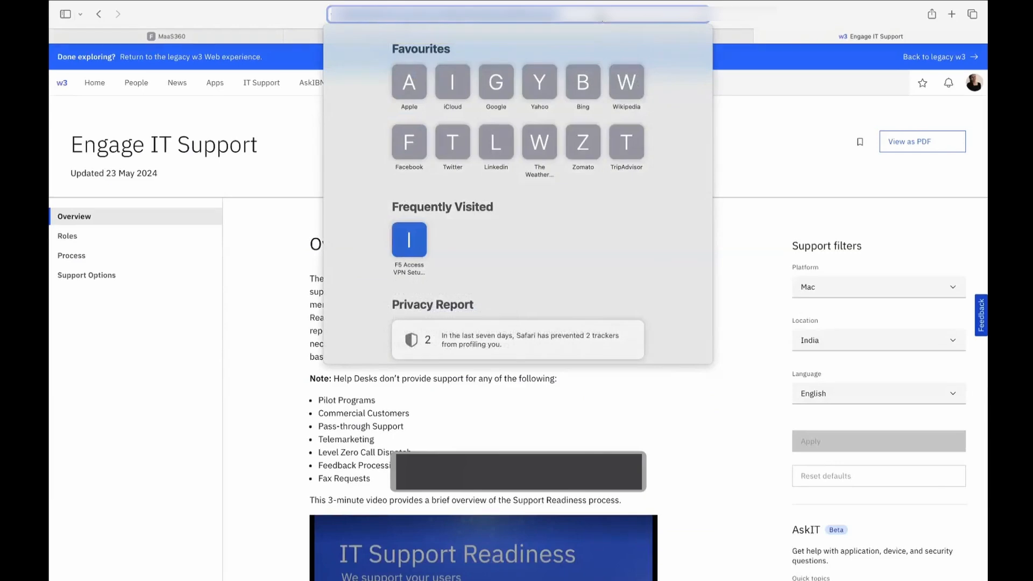
left_click(172, 36)
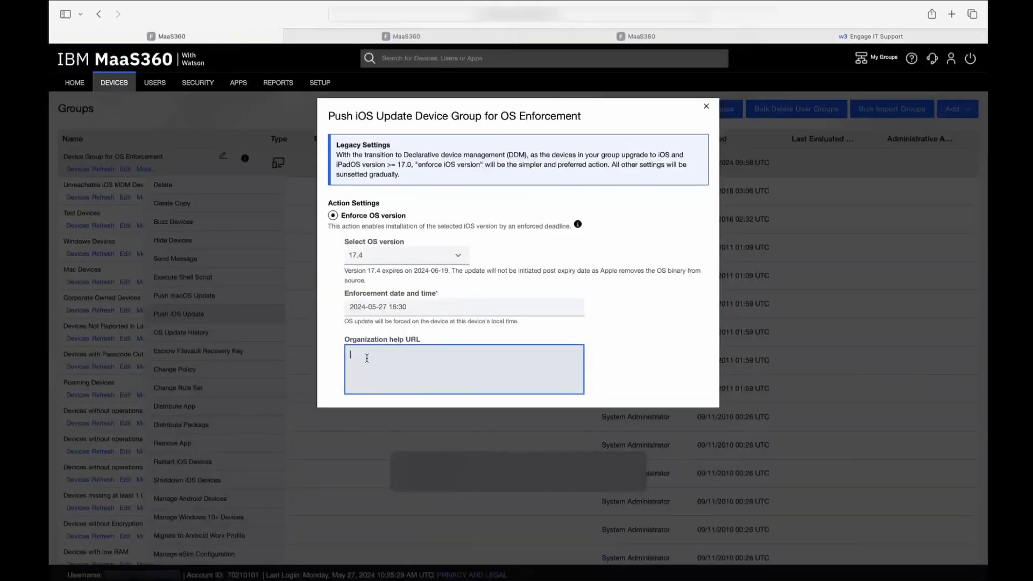
key("super+v")
scroll(629, 352, "down", 2)
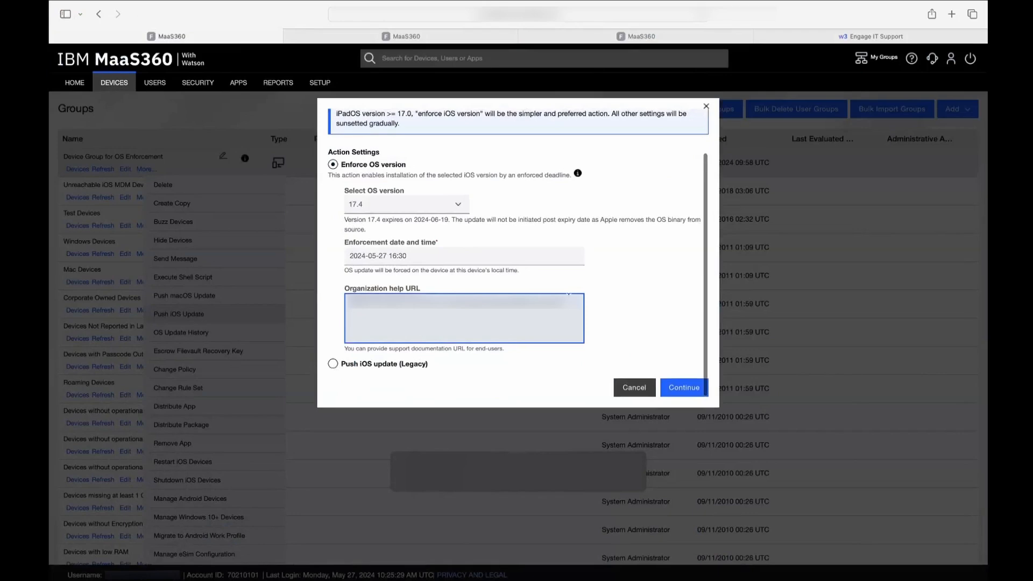
scroll(646, 371, "up", 2)
scroll(685, 375, "down", 2)
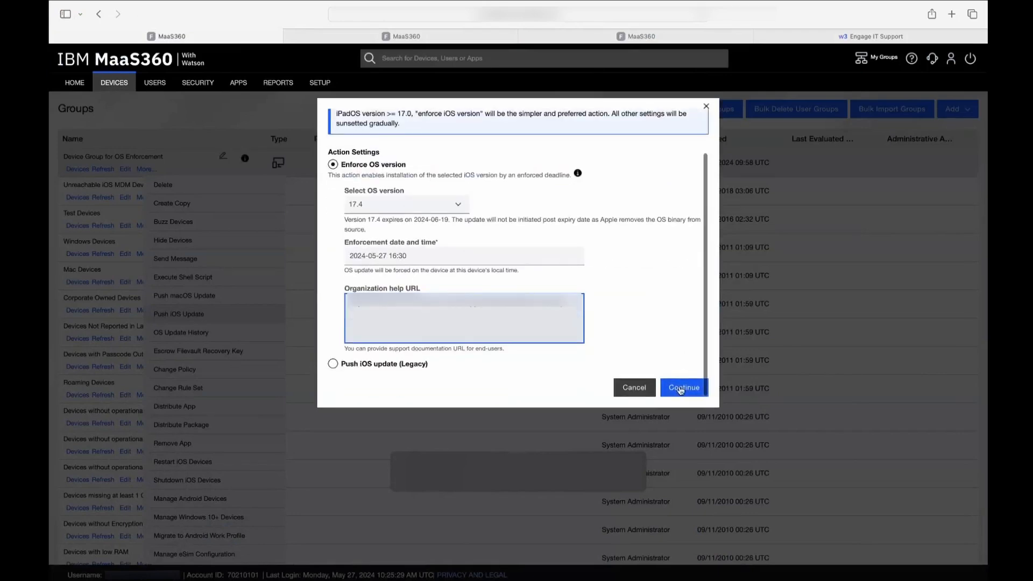
Step: Submit the iOS update enforcement and confirm the security check with the account password
left_click(680, 389)
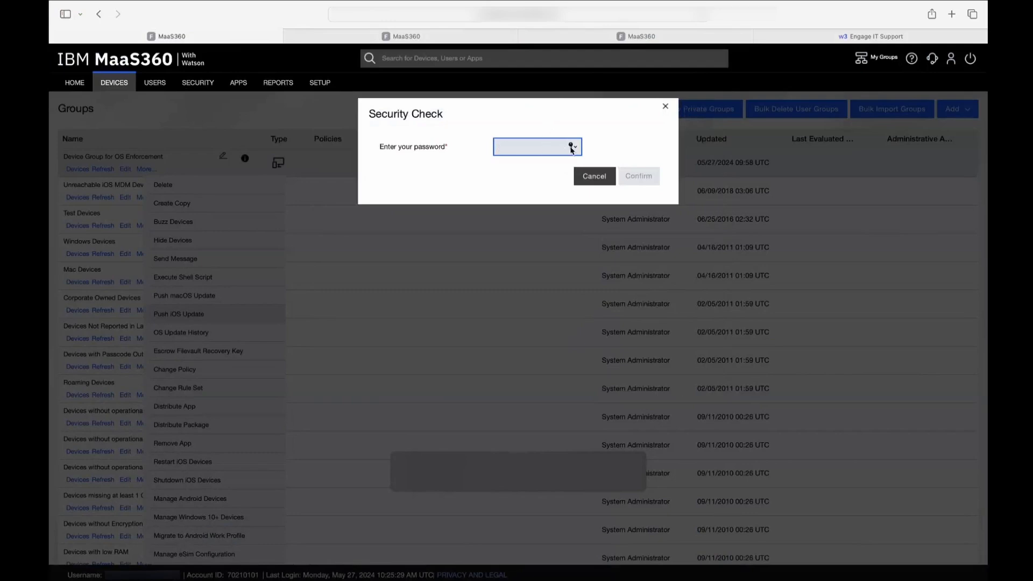
type("•••••••••")
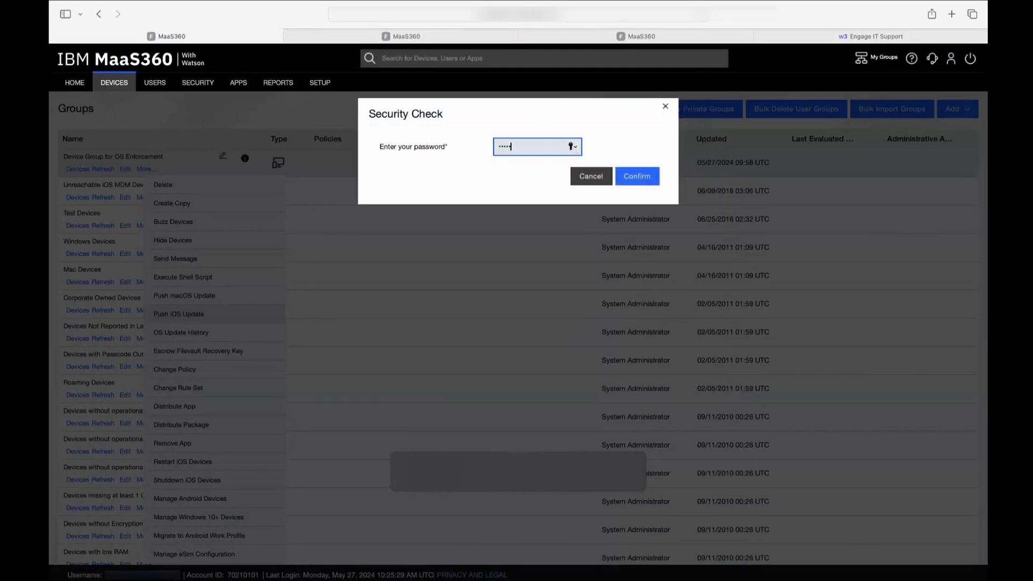
left_click(637, 175)
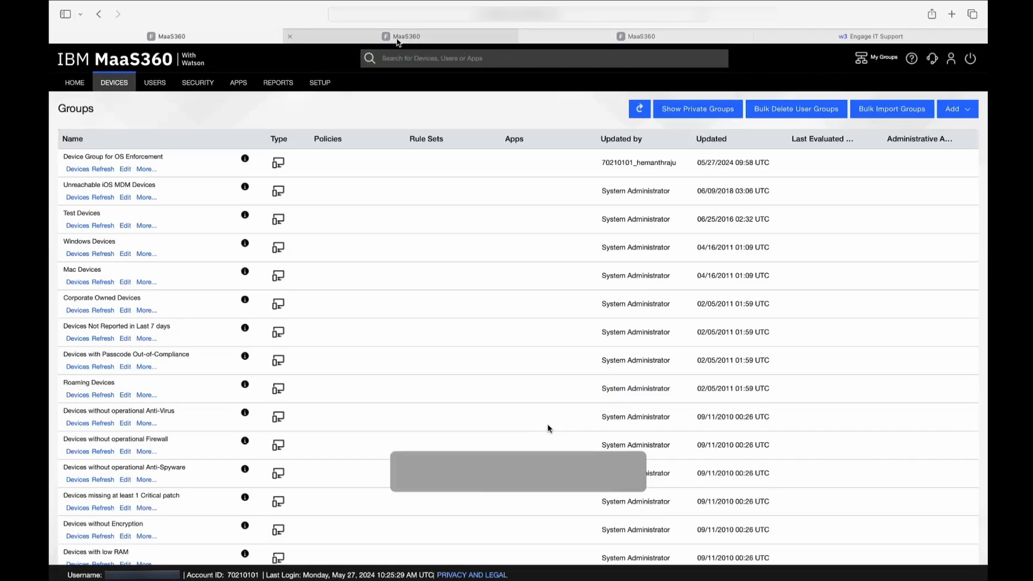
Step: Check the OS update status in the Hardware & OS details of the iPad 9.7 in the device group
left_click(395, 39)
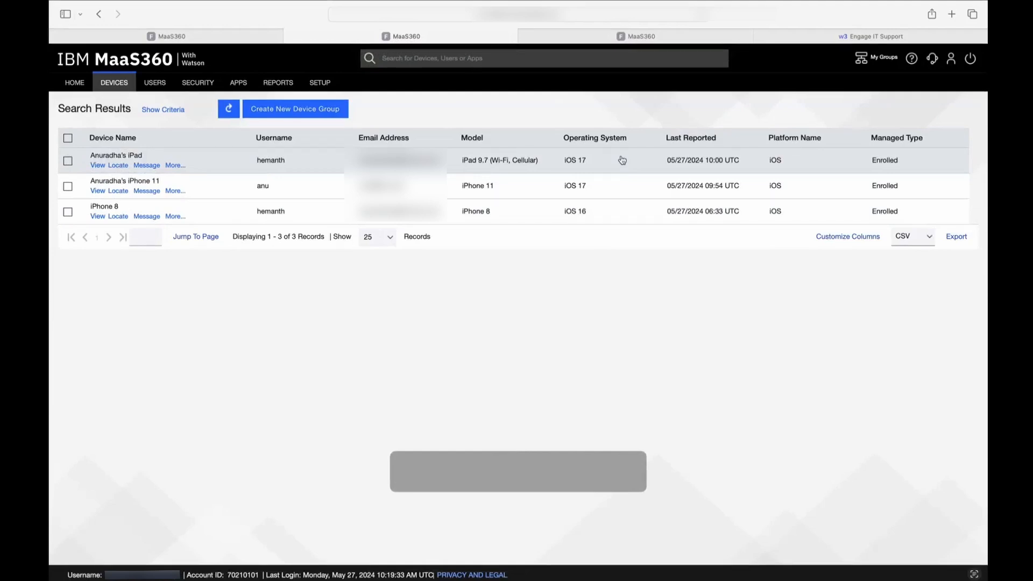
left_click(98, 166)
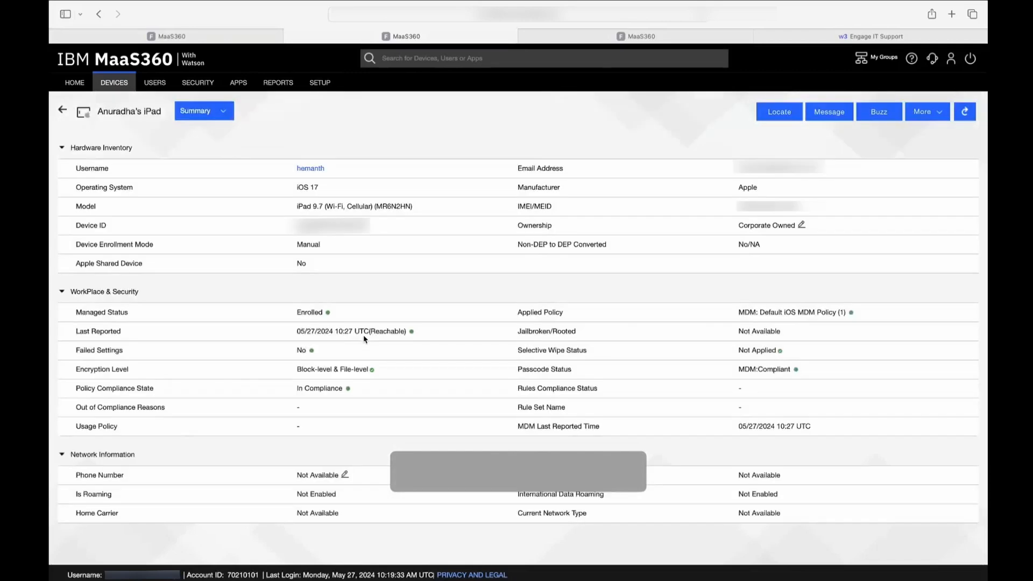
left_click(210, 110)
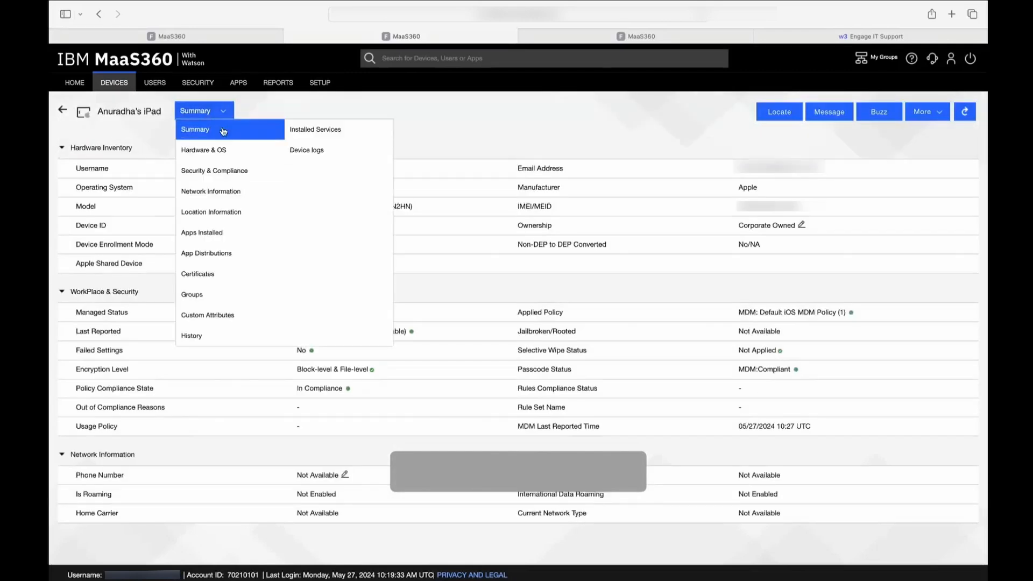
left_click(231, 150)
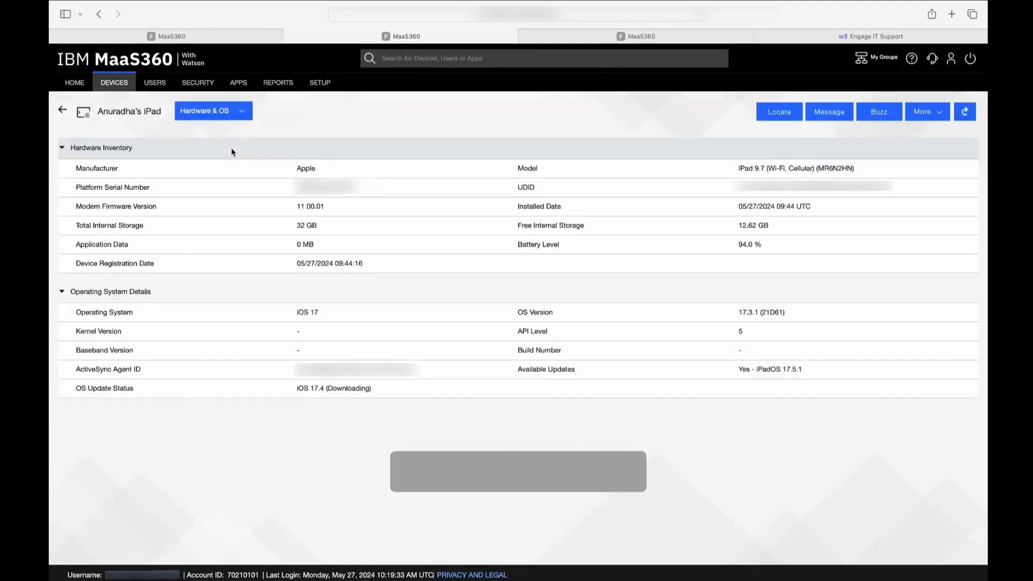
left_click_drag(386, 388, 310, 388)
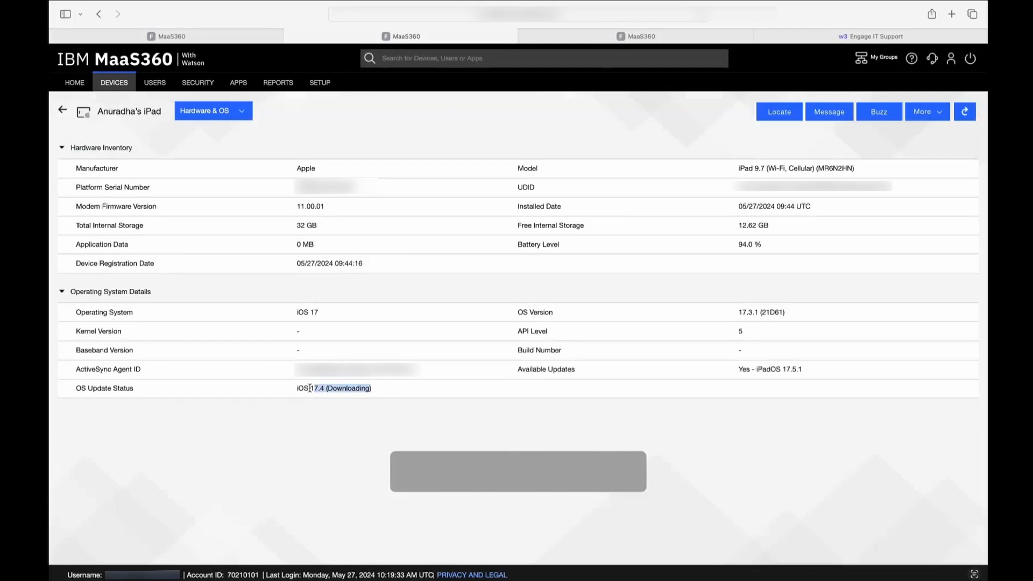
left_click_drag(310, 387, 289, 388)
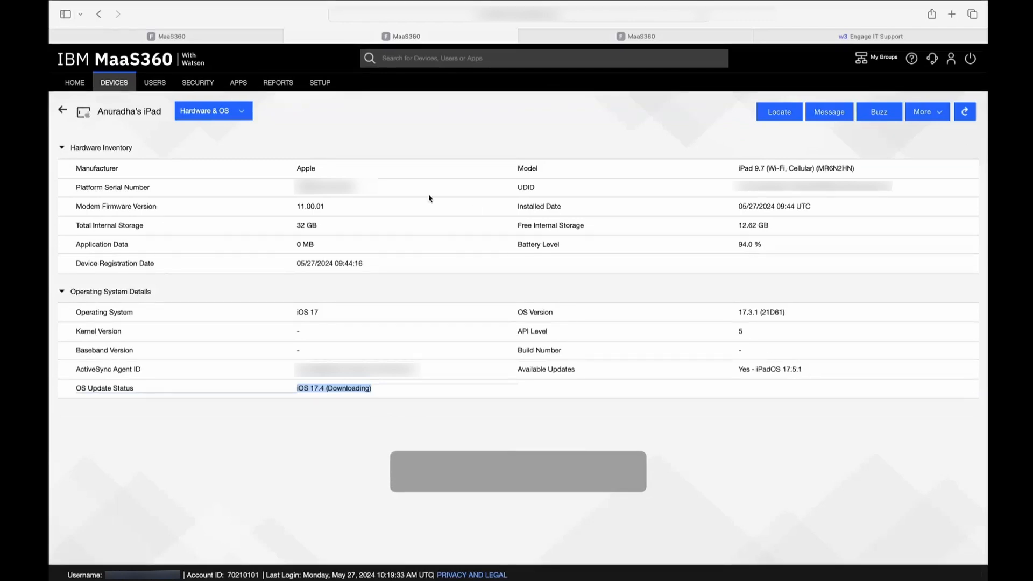
Step: View the iPad's device summary and open its action history to check the pushed iOS update
left_click(235, 112)
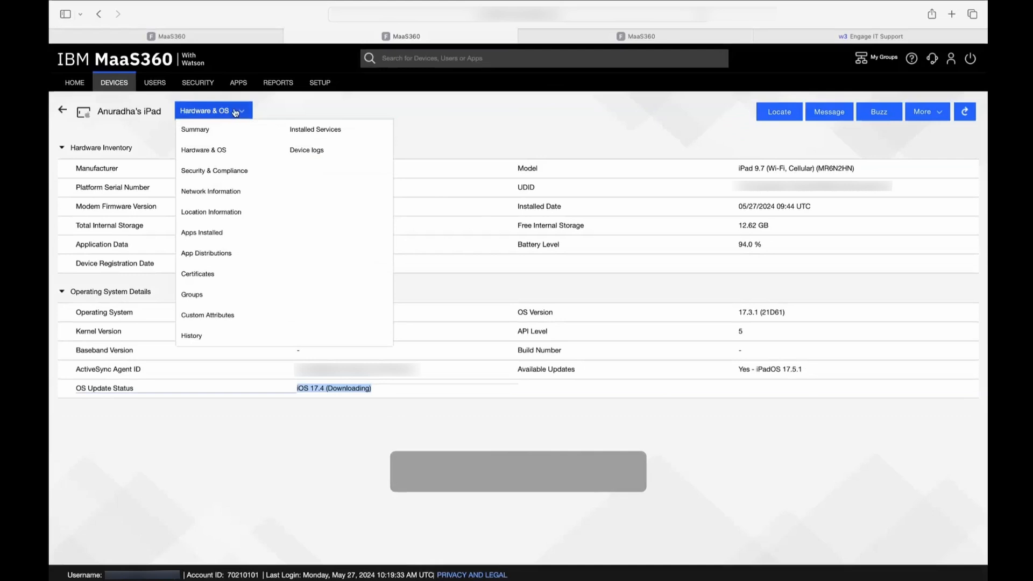
left_click(230, 131)
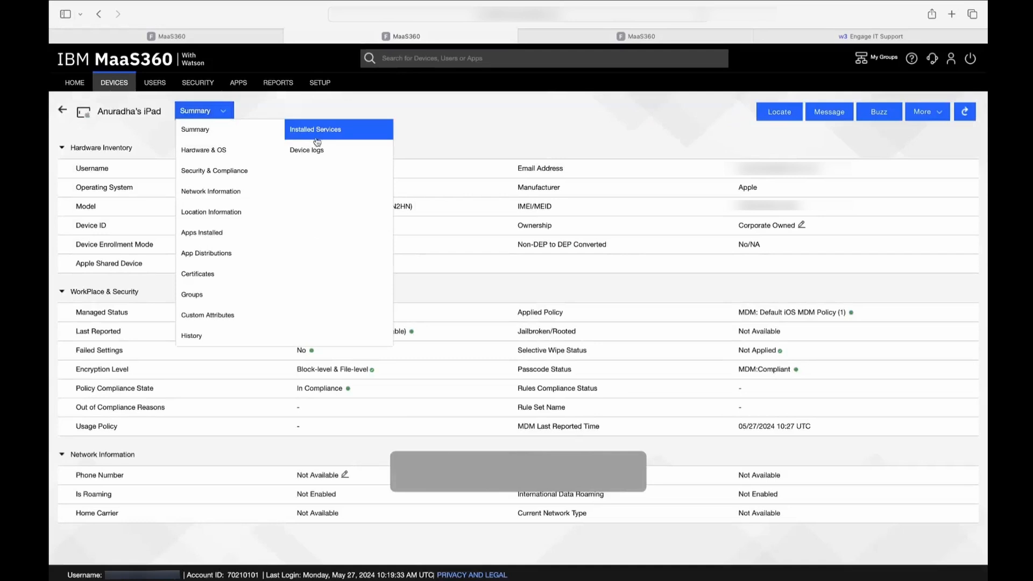
left_click(214, 335)
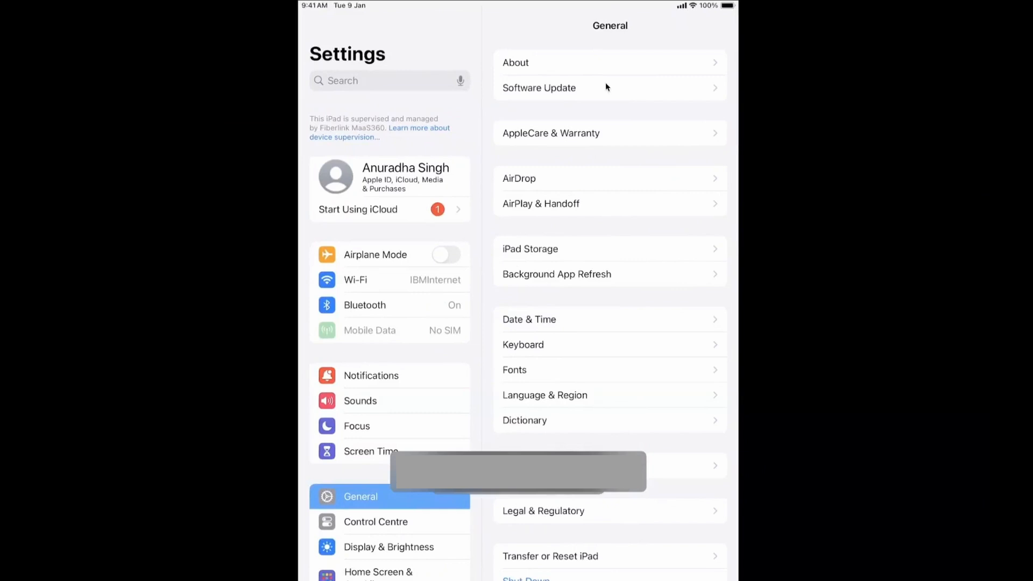
Step: In the iPad's Settings, check the iPadOS version and open the required software update configuration within the MaaS360 MDM profile
left_click(605, 62)
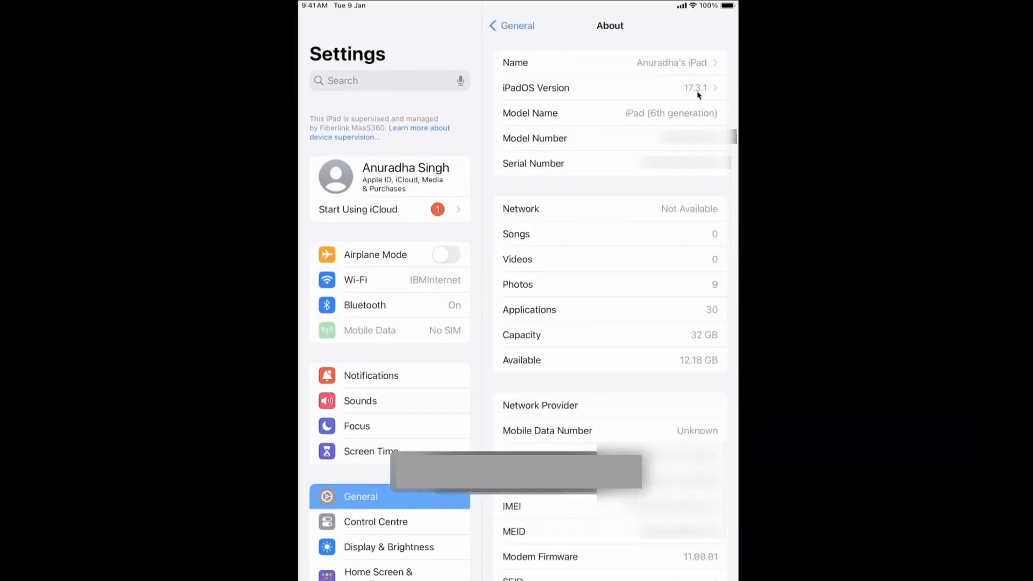
left_click(512, 26)
scroll(654, 130, "down", 2)
left_click(610, 436)
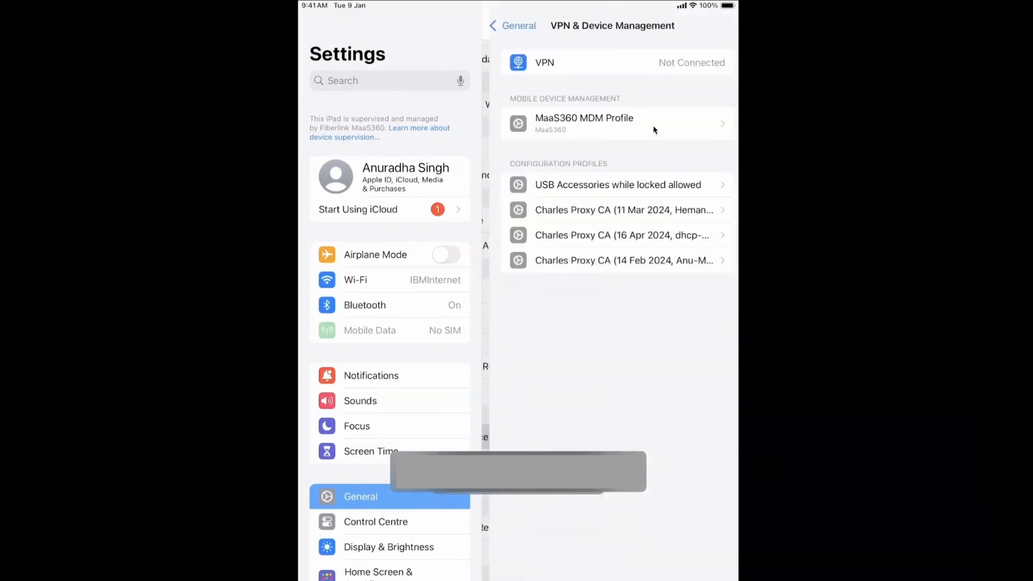
left_click(654, 130)
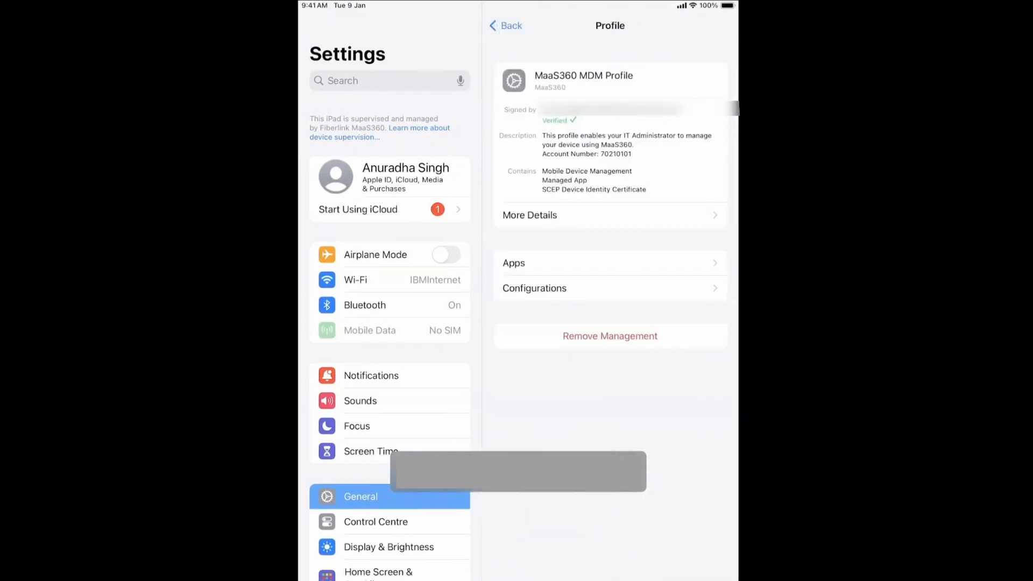
left_click(534, 287)
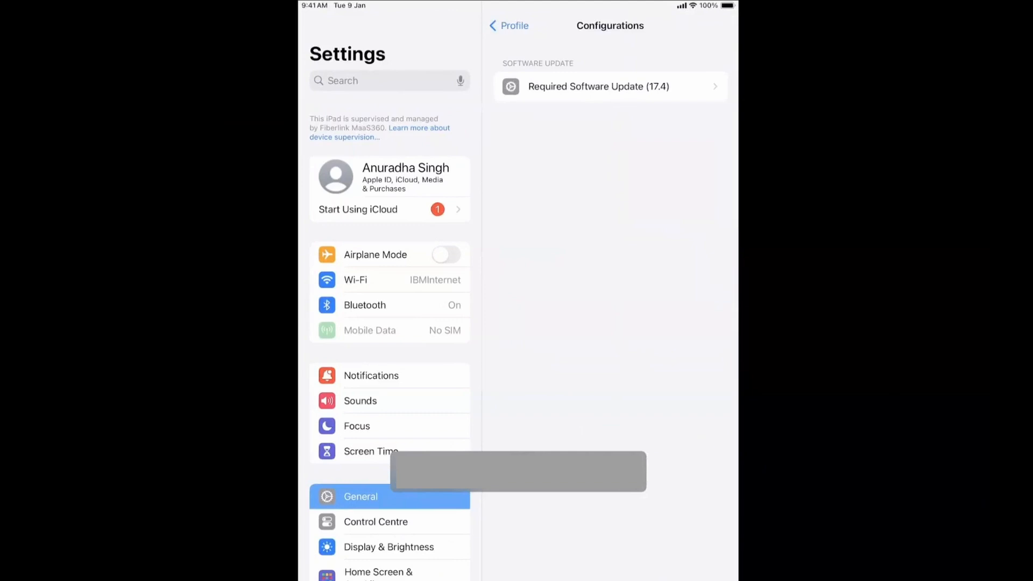
left_click(581, 96)
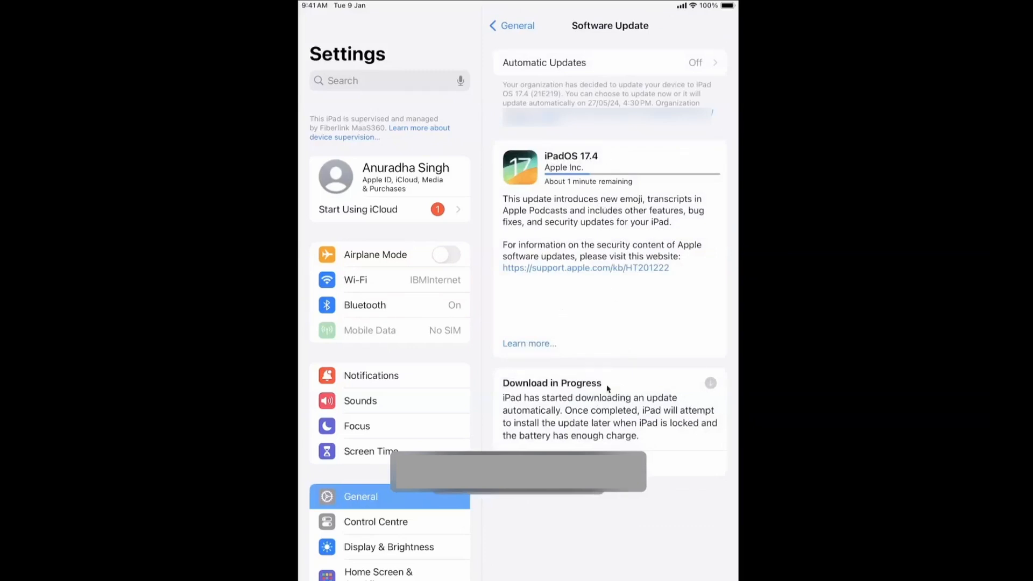
Step: Preview the organization's help link in the iPad's Software Update settings
left_click(650, 132)
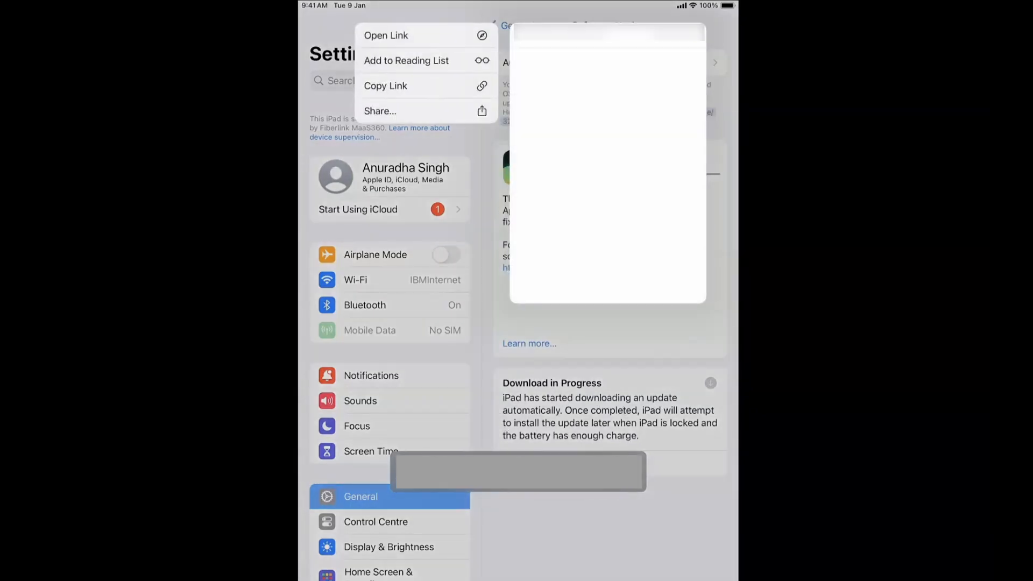
left_click(618, 68)
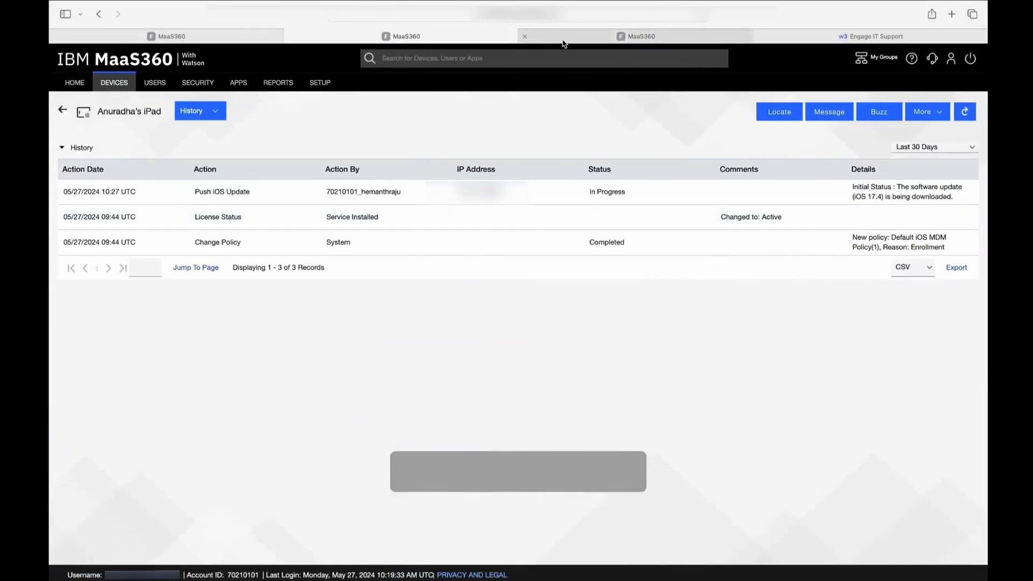
Step: Open the OS update history of Device Group for OS Enforcement in MaaS360, and view the scheduled update's details on the iPad
left_click(200, 39)
left_click(146, 169)
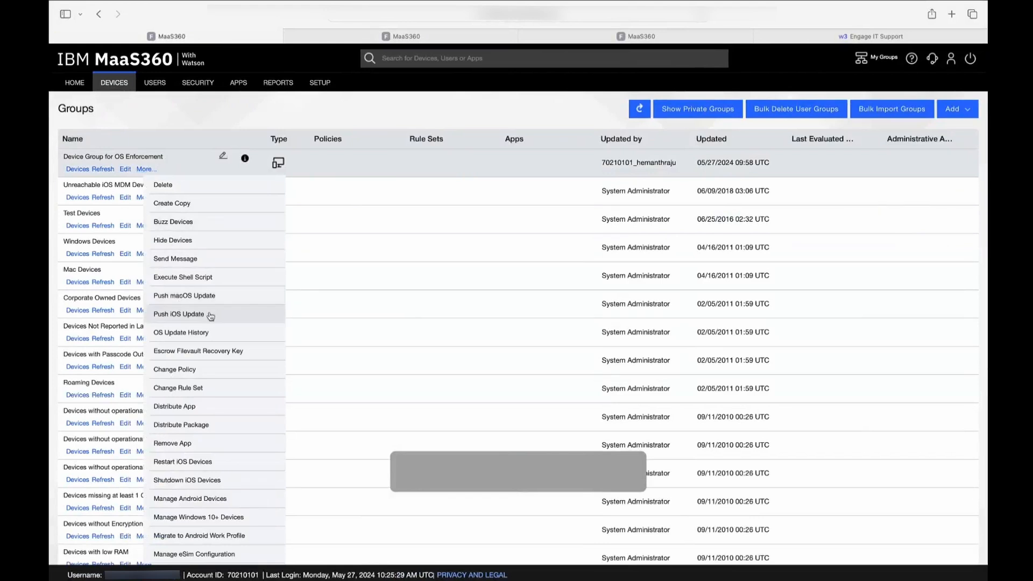
left_click(237, 338)
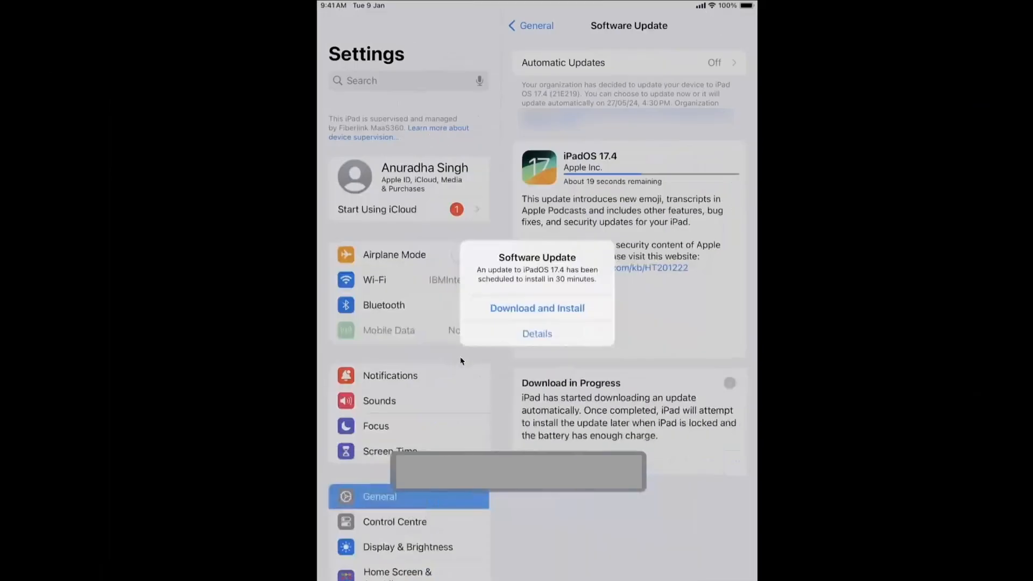
left_click(515, 333)
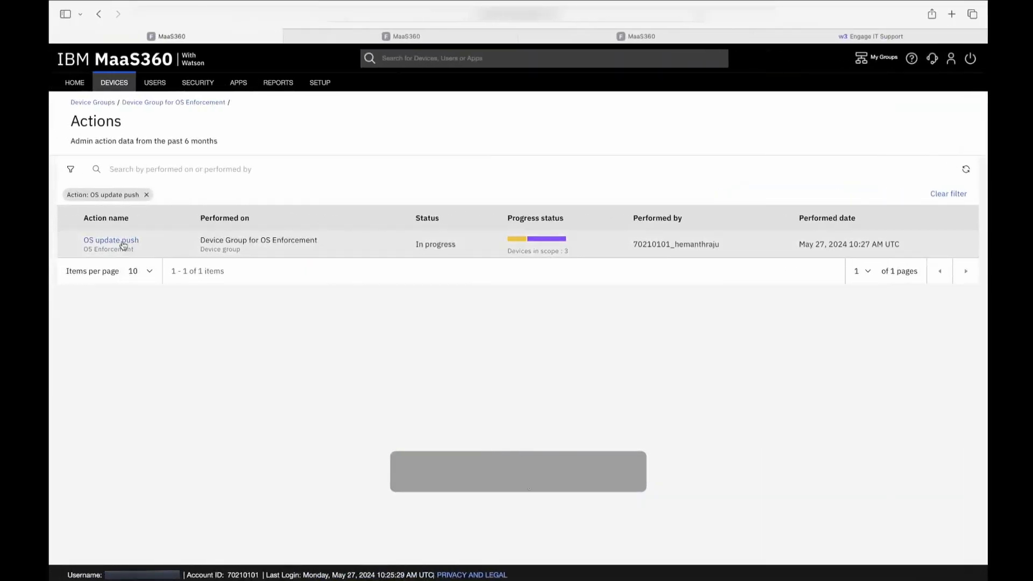
Step: Open the OS update push action, include not applicable devices, and expand the update progress of both iPhones and the iPad
left_click(123, 246)
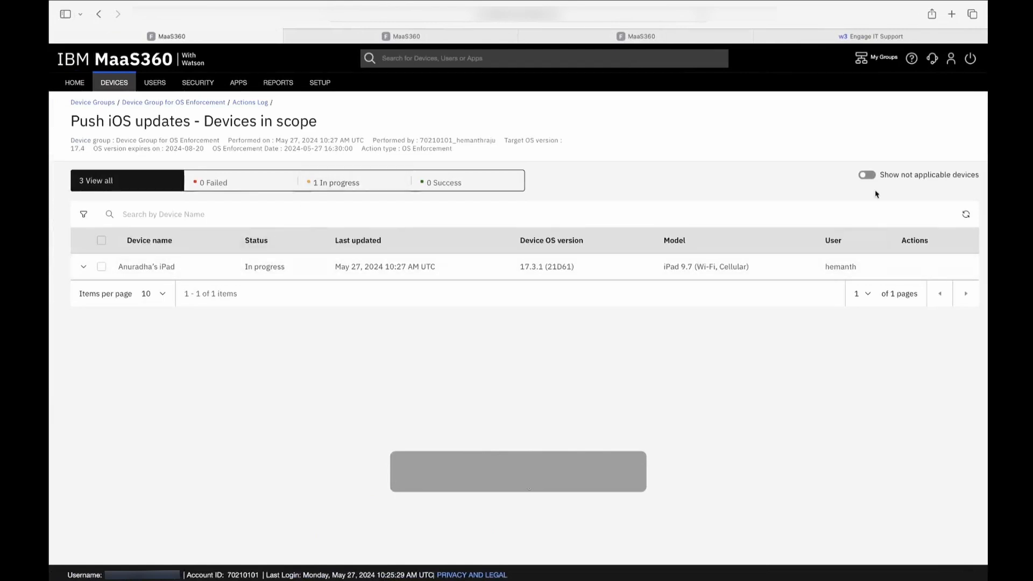
left_click(866, 175)
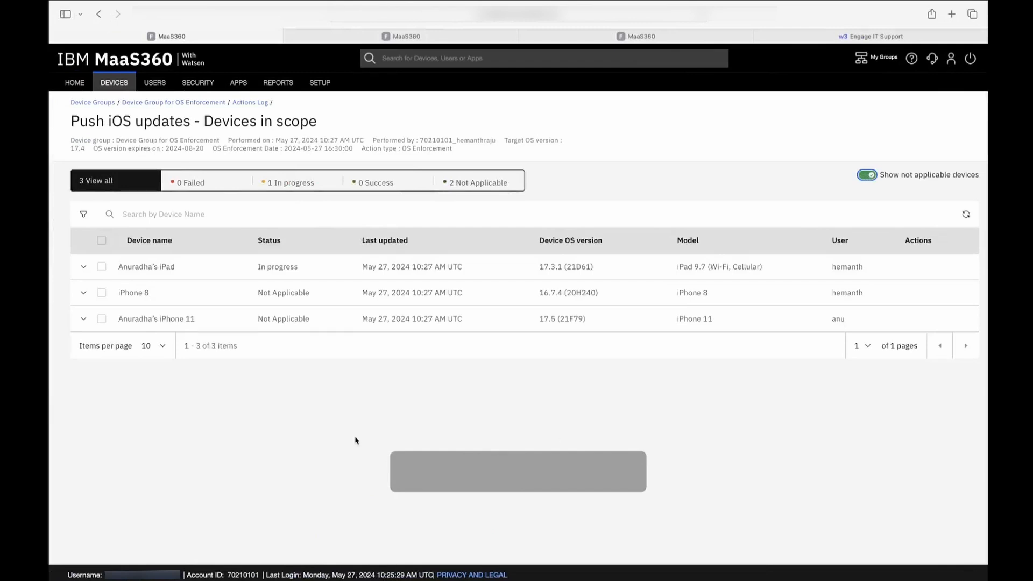
left_click(84, 293)
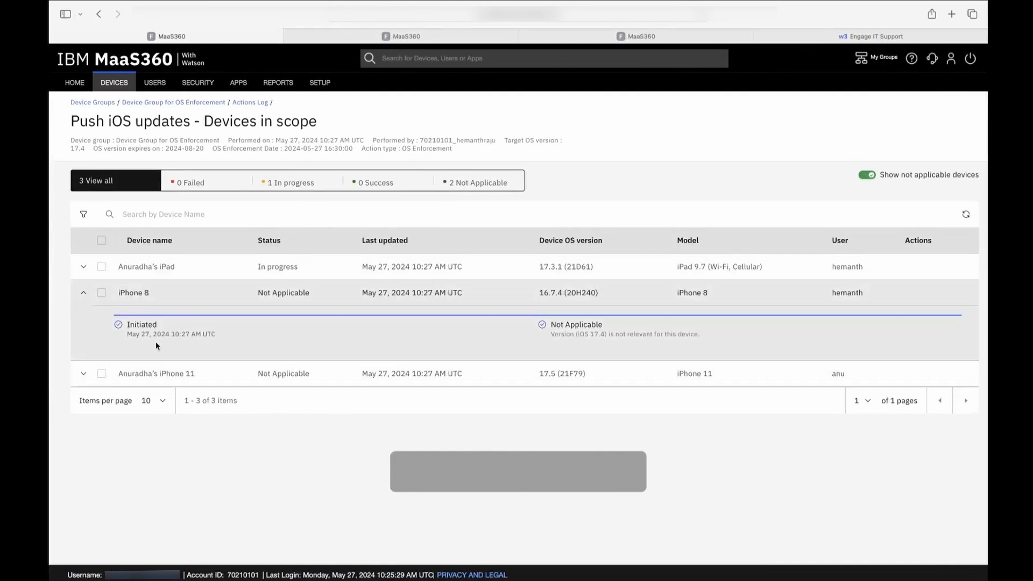
left_click_drag(127, 334, 204, 336)
left_click_drag(549, 323, 705, 337)
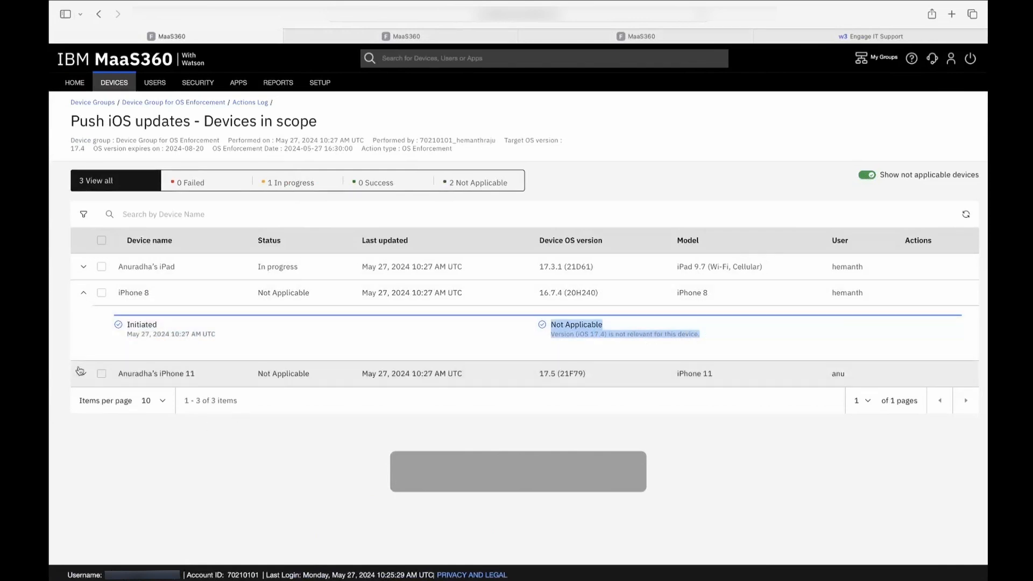
left_click(83, 374)
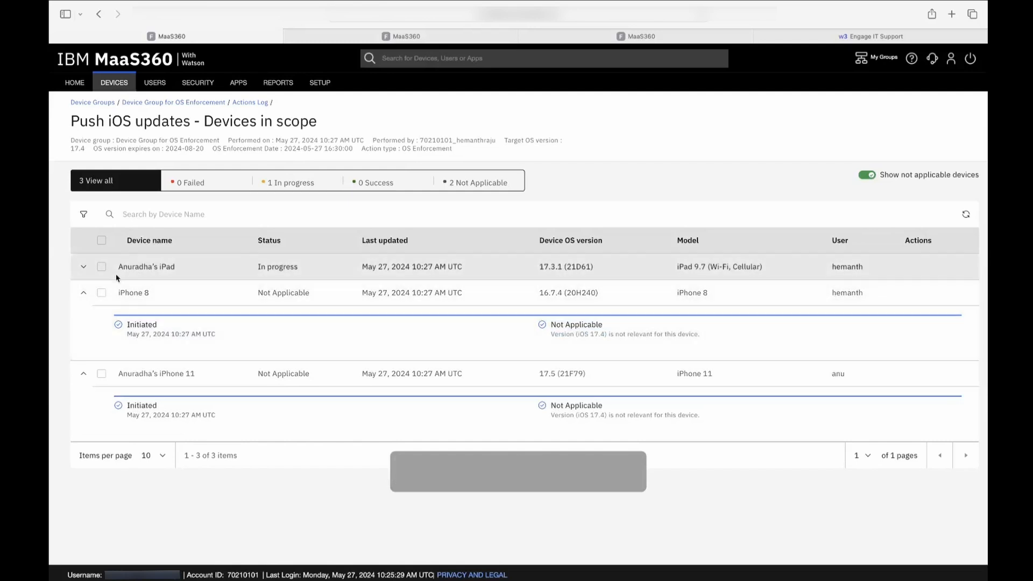
left_click(83, 267)
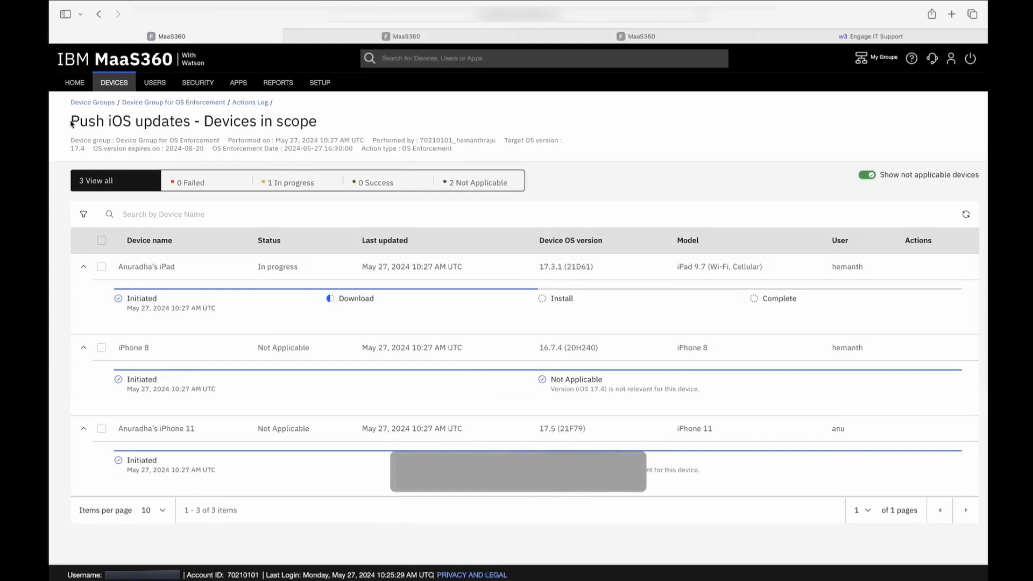
Step: Review the update push's title and the date and time it was performed
left_click_drag(71, 123, 320, 122)
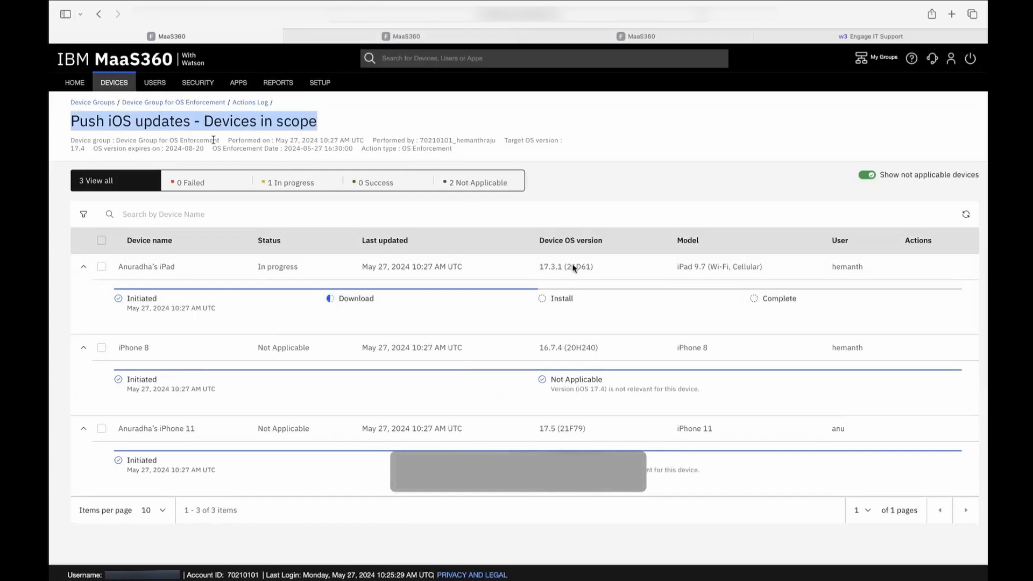
left_click_drag(274, 140, 340, 141)
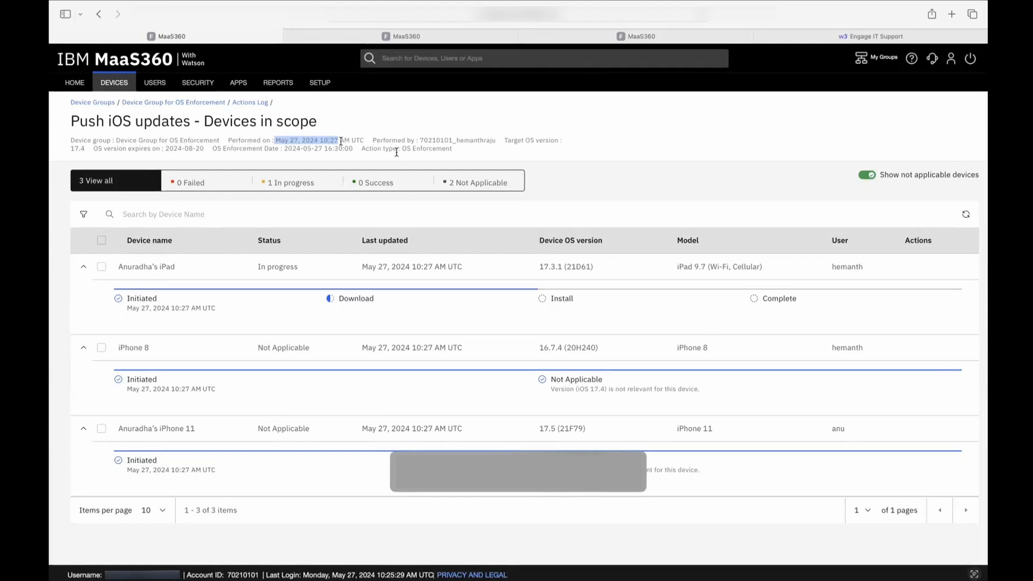
left_click_drag(341, 140, 360, 141)
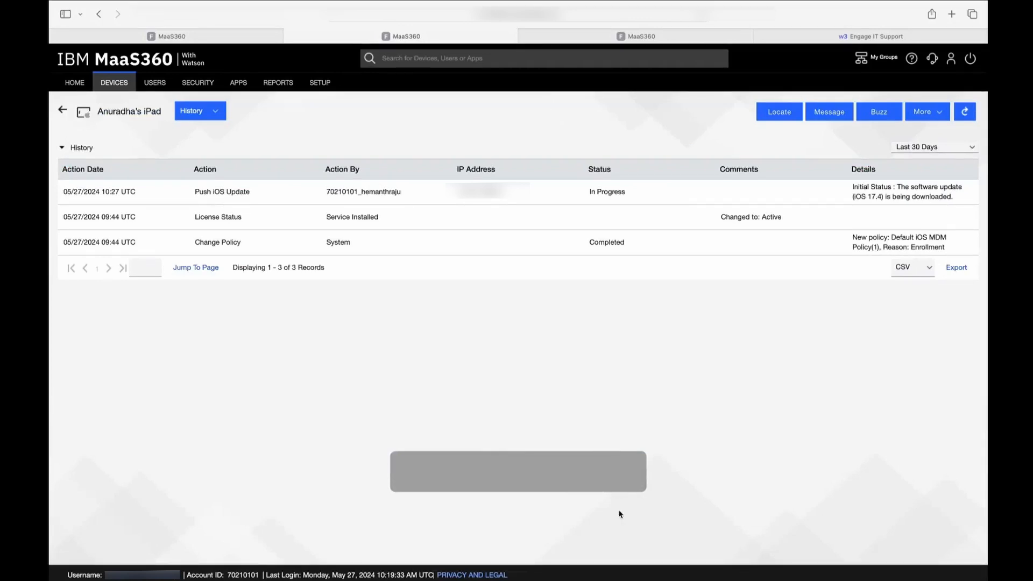
Step: Refresh the iPad's device record and check the push status in its history and the OS update status under Hardware & OS
left_click(945, 122)
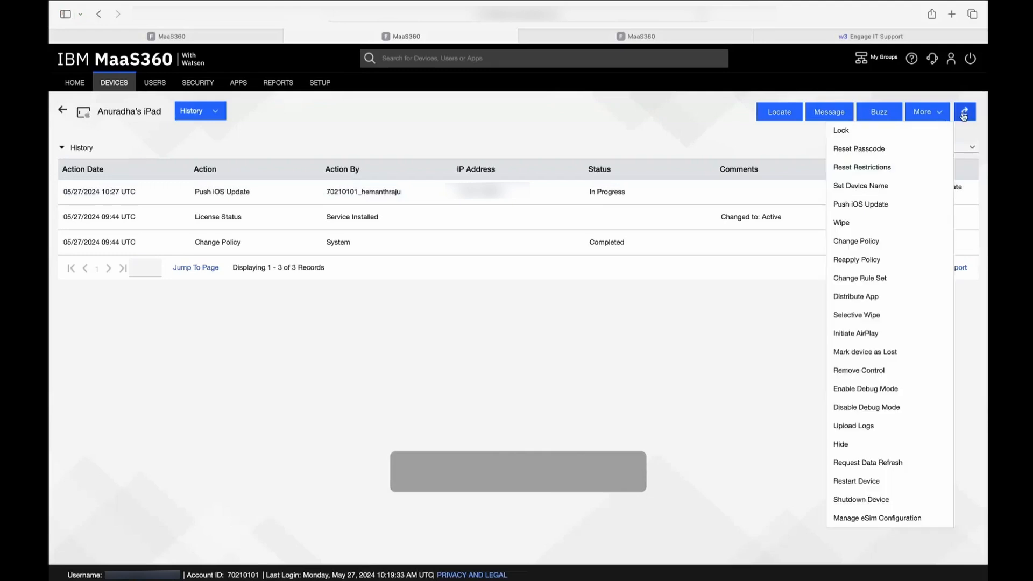
left_click(963, 114)
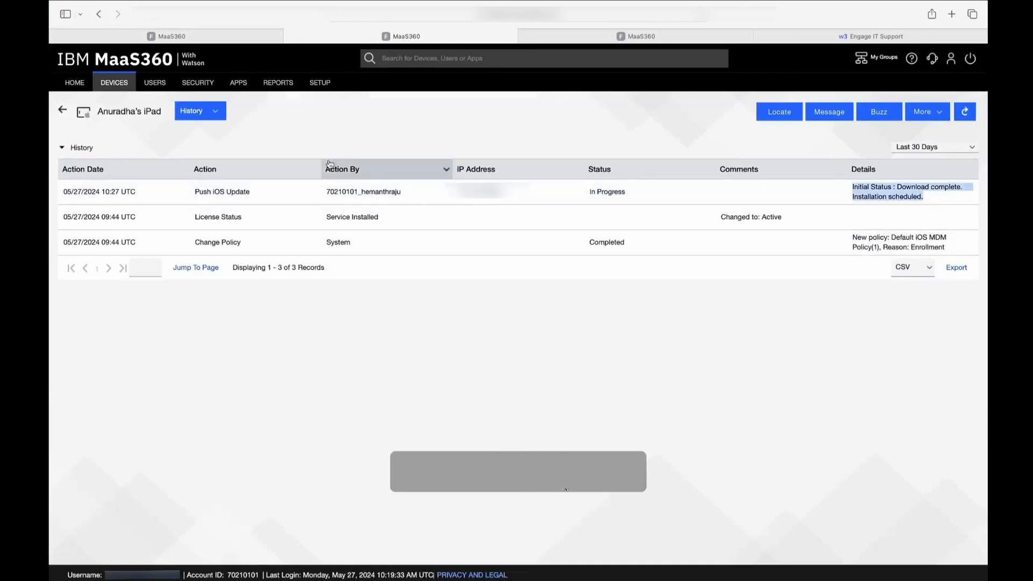
left_click(199, 110)
left_click(228, 153)
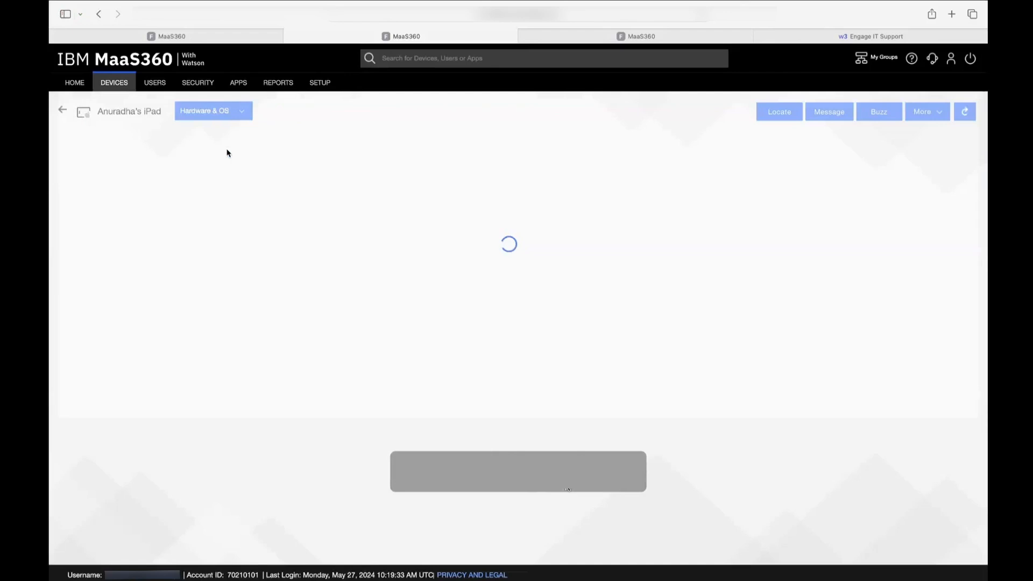
left_click_drag(376, 390, 295, 389)
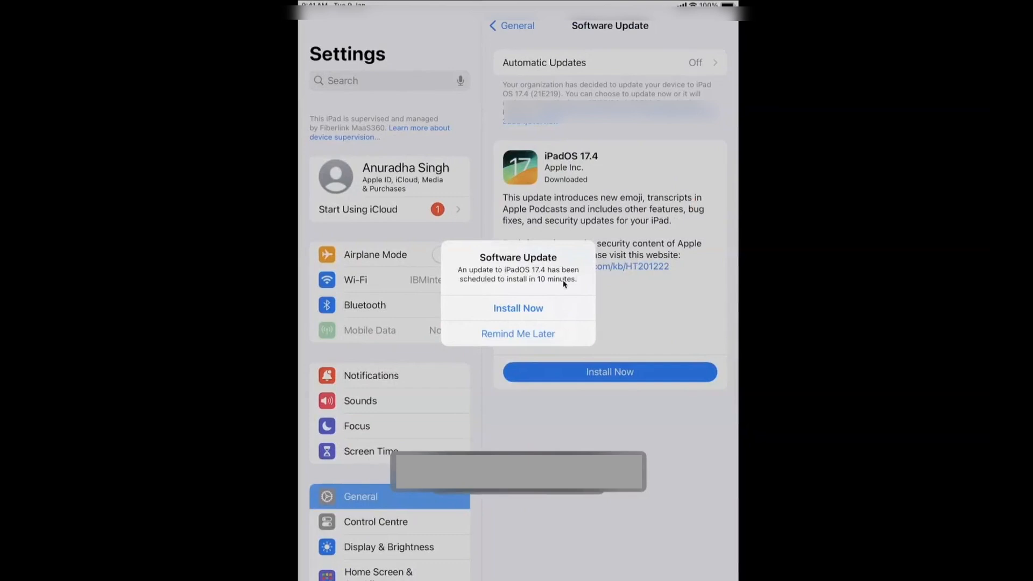
Step: Postpone the iPadOS 17.4 installation prompt on the iPad, and refresh the devices in scope in MaaS360 to view its update progress
left_click(567, 335)
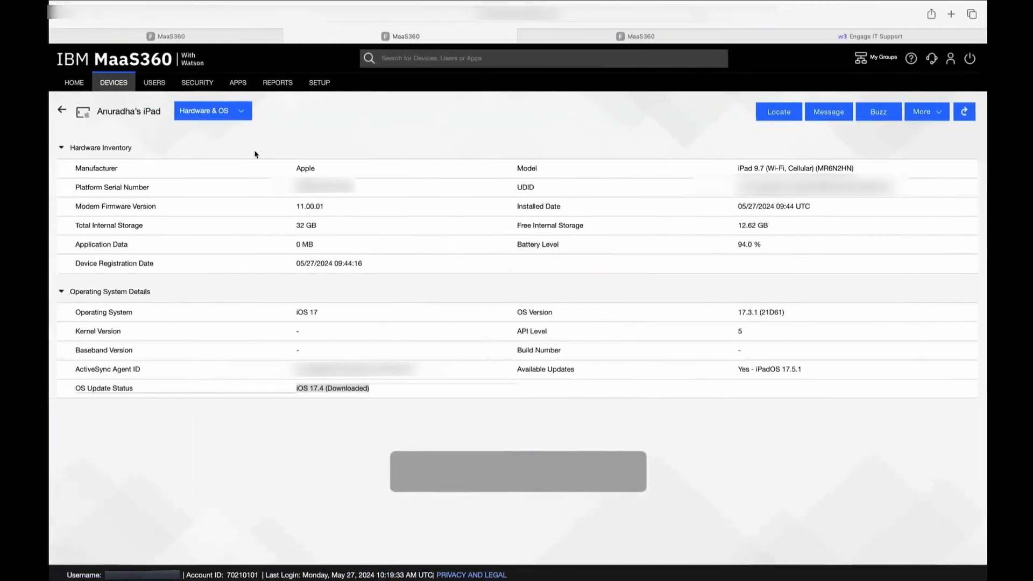
left_click(212, 109)
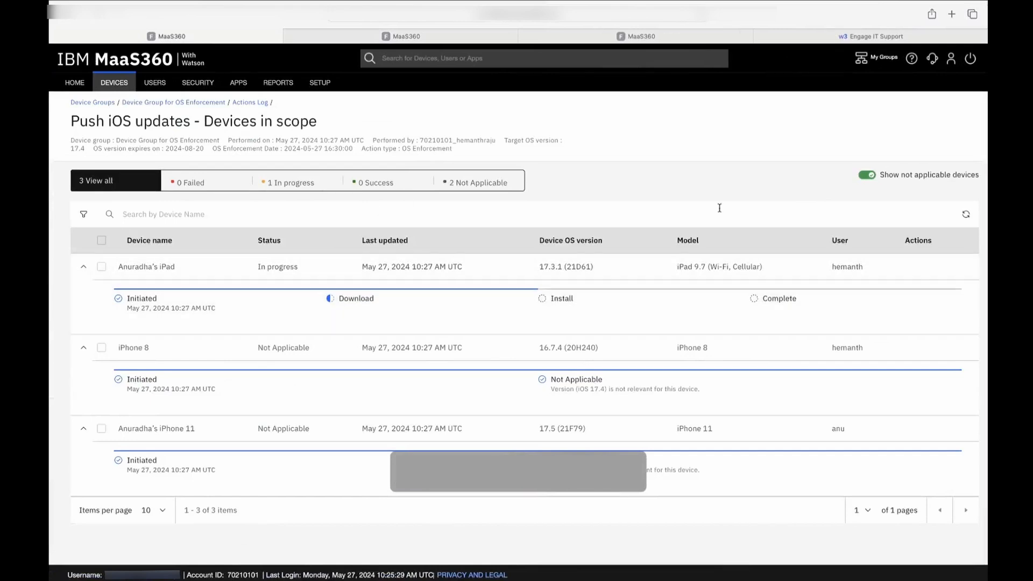
left_click(966, 215)
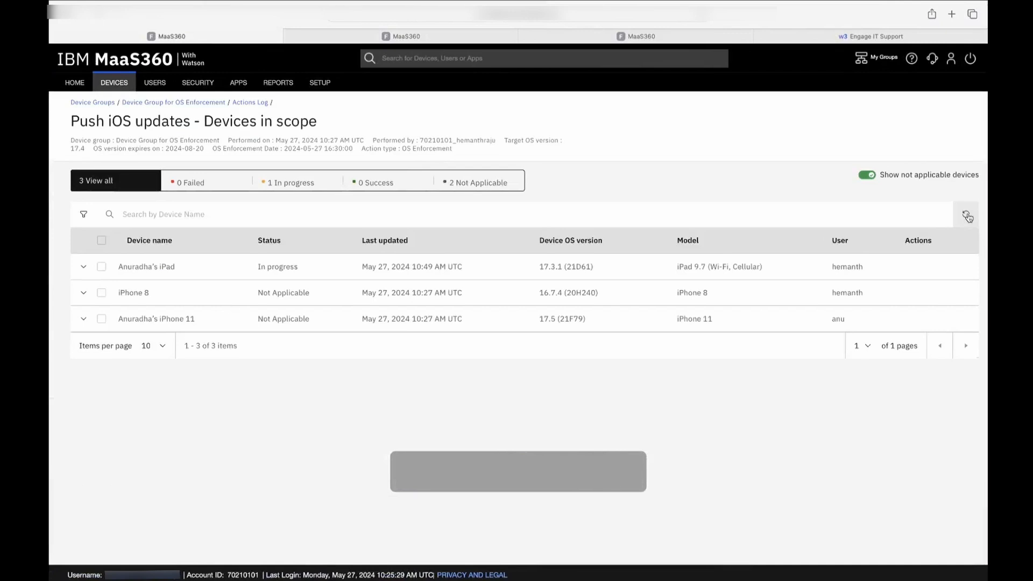
left_click(85, 267)
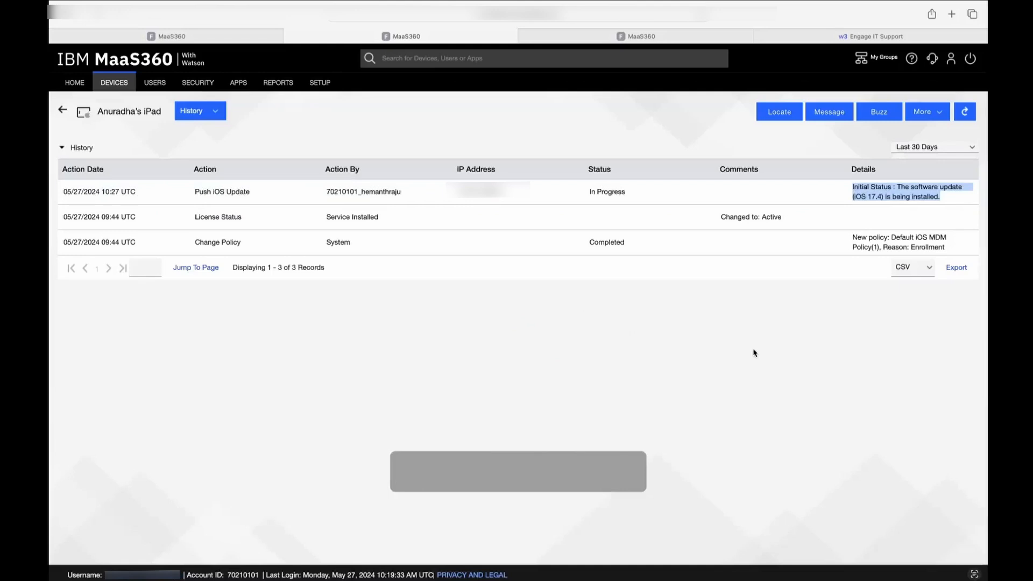
Step: Reload the devices in scope of the iOS update push and expand the iPad's installation stages
left_click(172, 36)
left_click(966, 215)
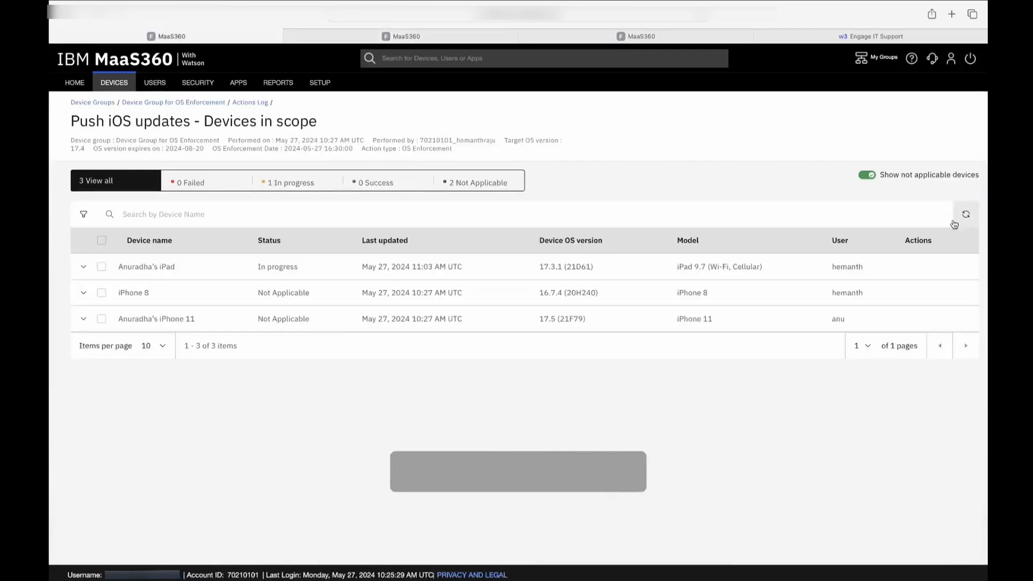
left_click(84, 268)
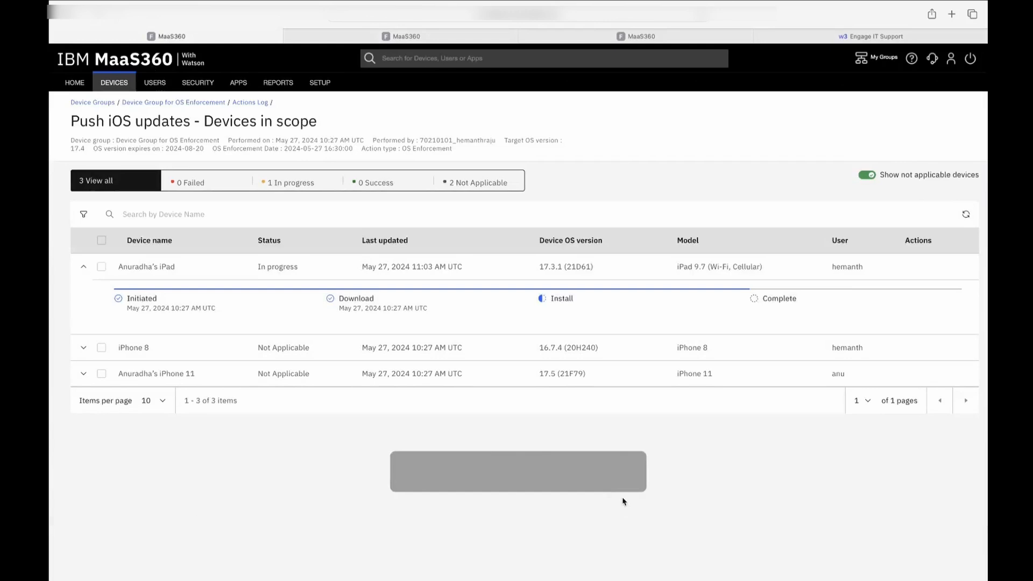
key("ctrl+Right")
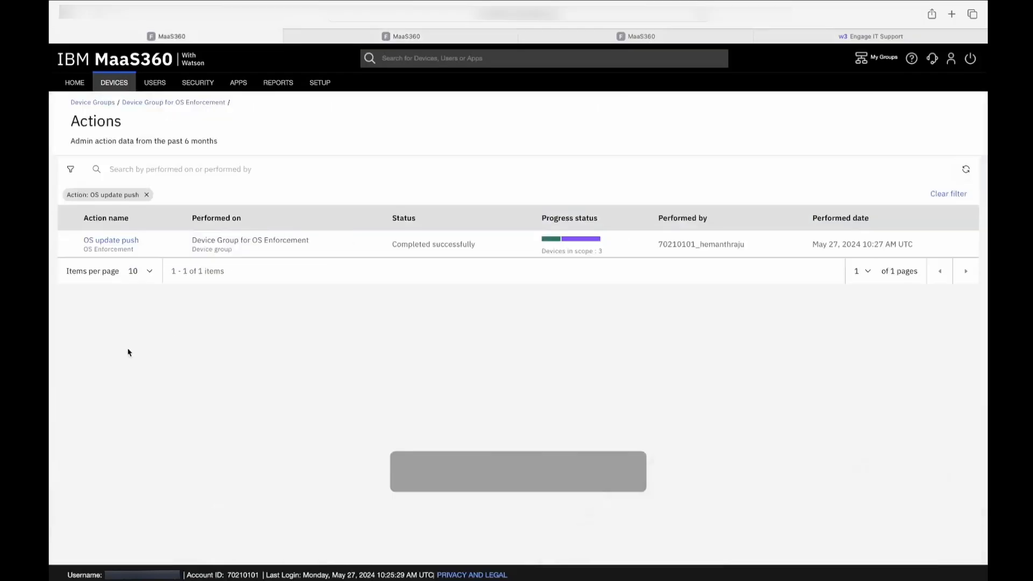
Step: Reopen the OS update push action, filter the devices by Success, and expand the iPad's completed stages
left_click(119, 242)
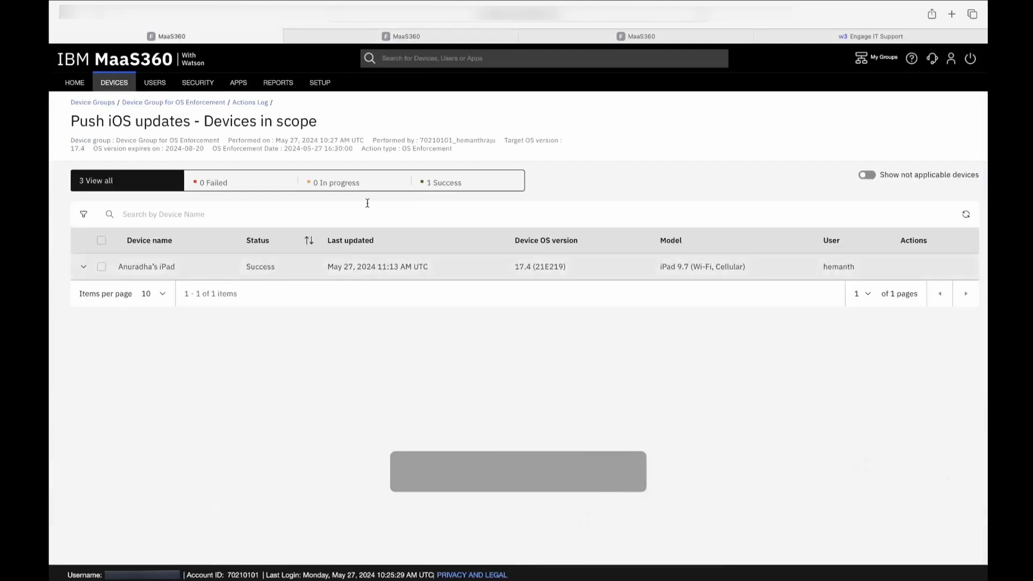
left_click(448, 183)
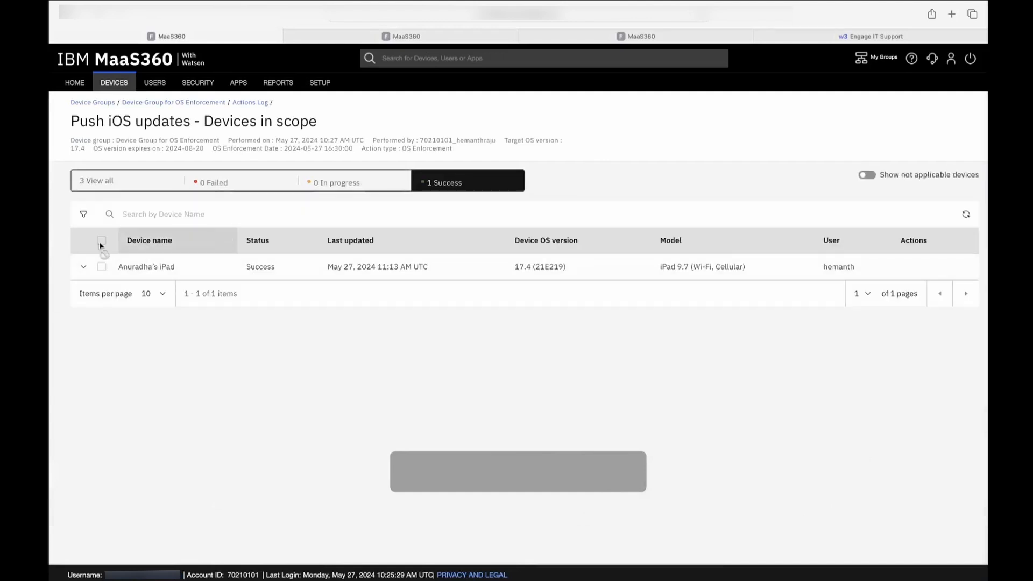
left_click(84, 266)
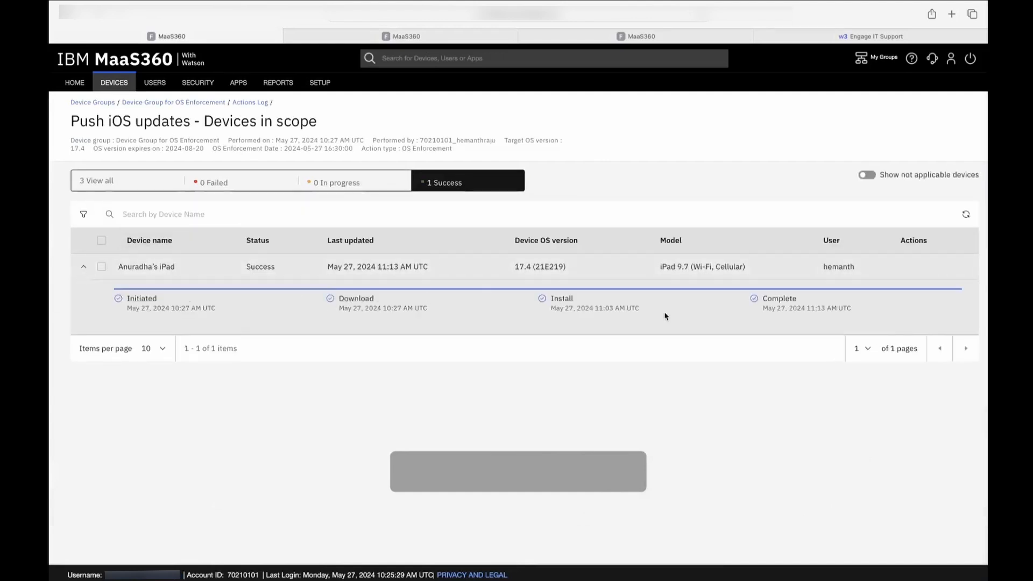